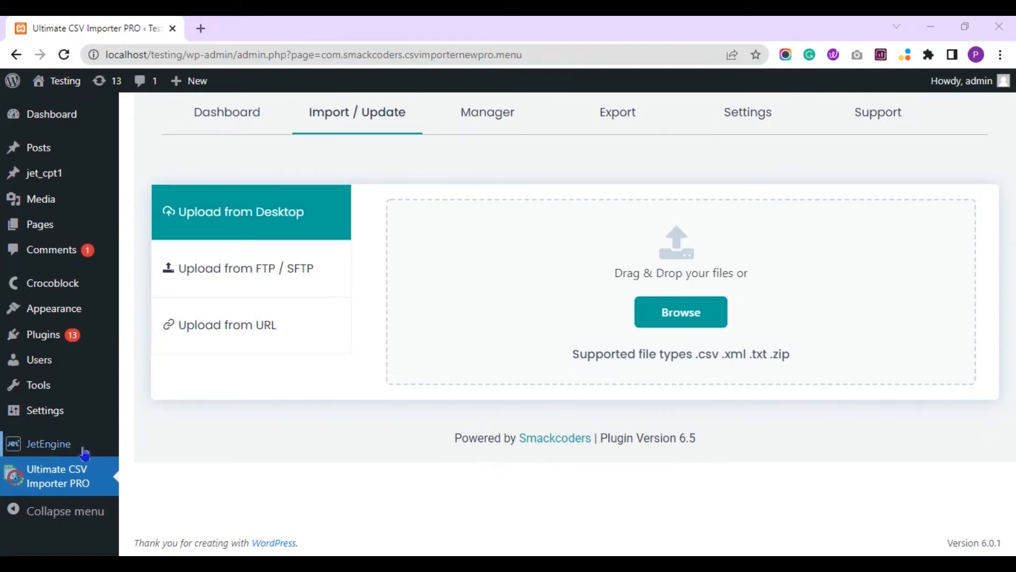
Open the cpt1_taxonomy custom taxonomy in JetEngine for editing
mouse_move(48, 443)
left_click(156, 424)
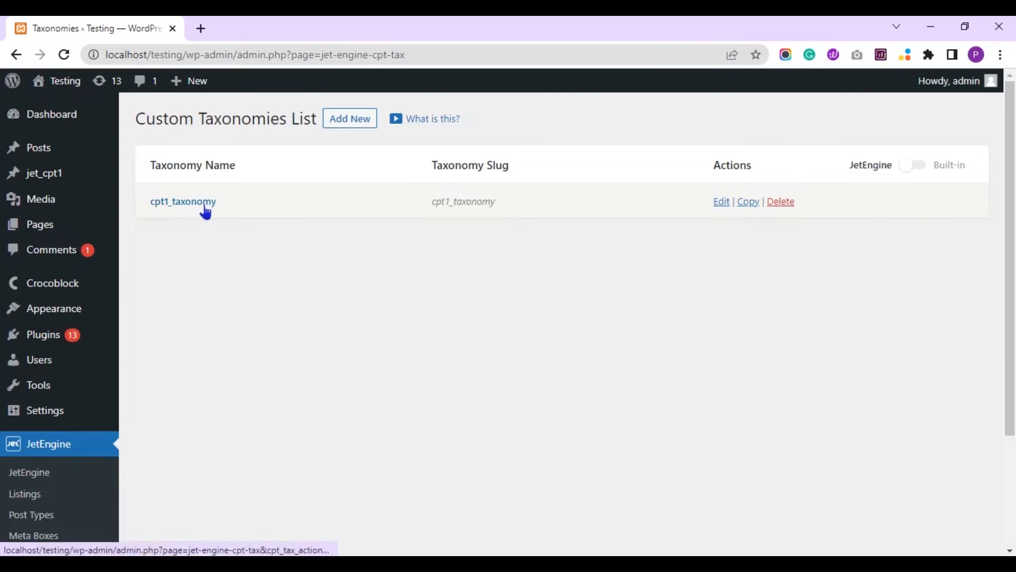
left_click(722, 201)
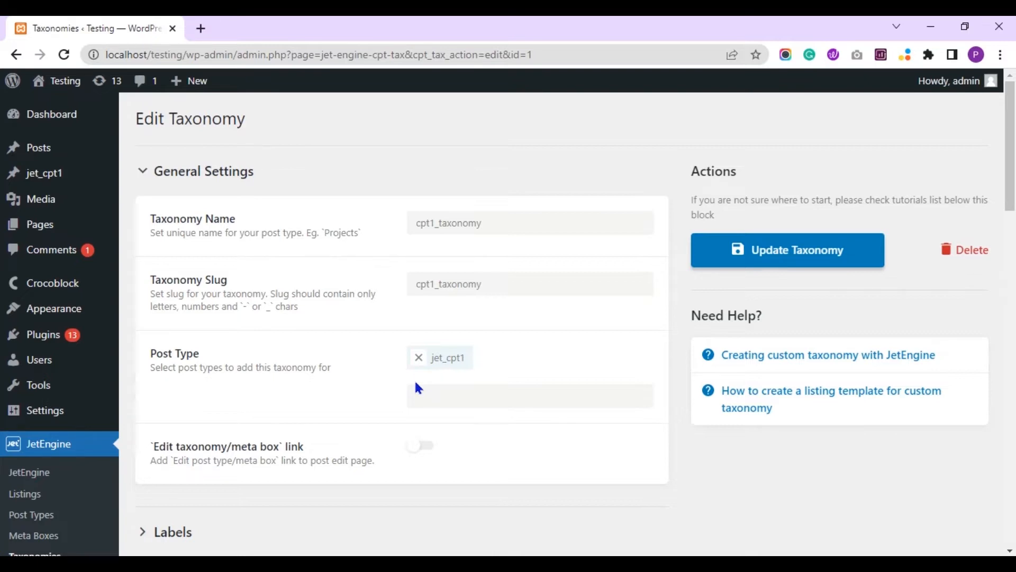
Review the taxonomy's general settings and its list of meta fields, from ct_text_field through ct_repeater_field
scroll(2, 155, "down", 2)
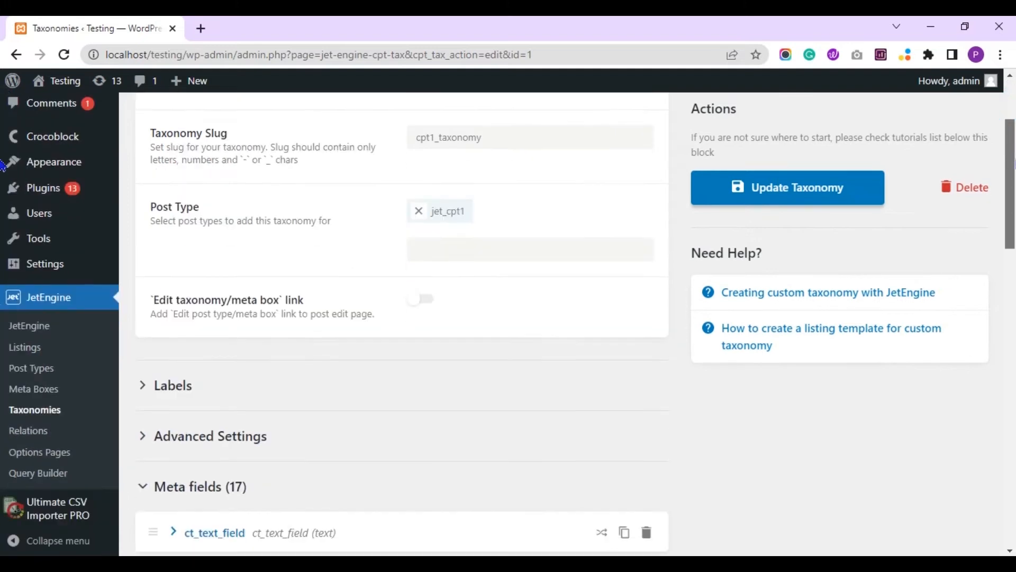
scroll(3, 154, "down", 5)
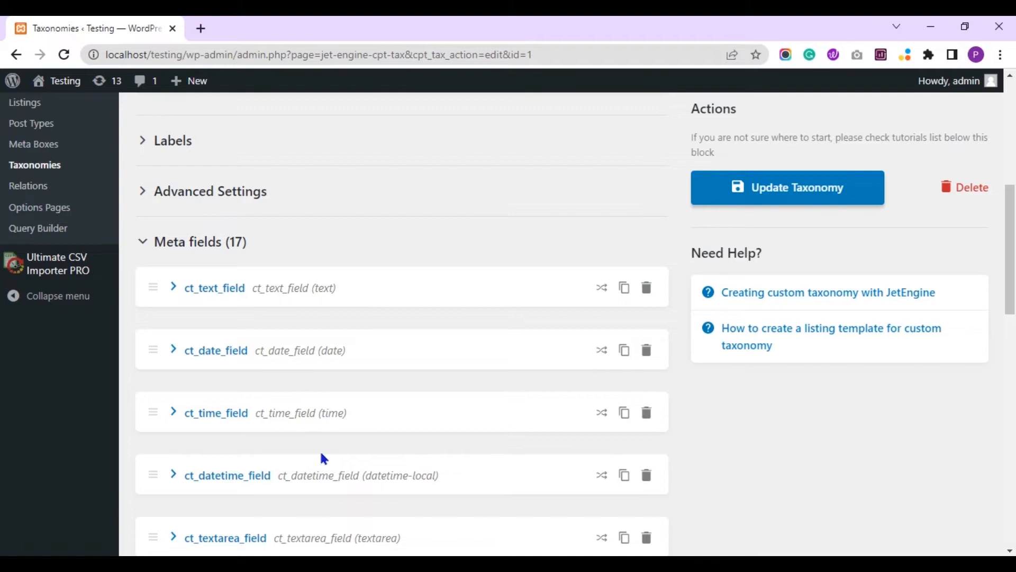
scroll(325, 479, "down", 7)
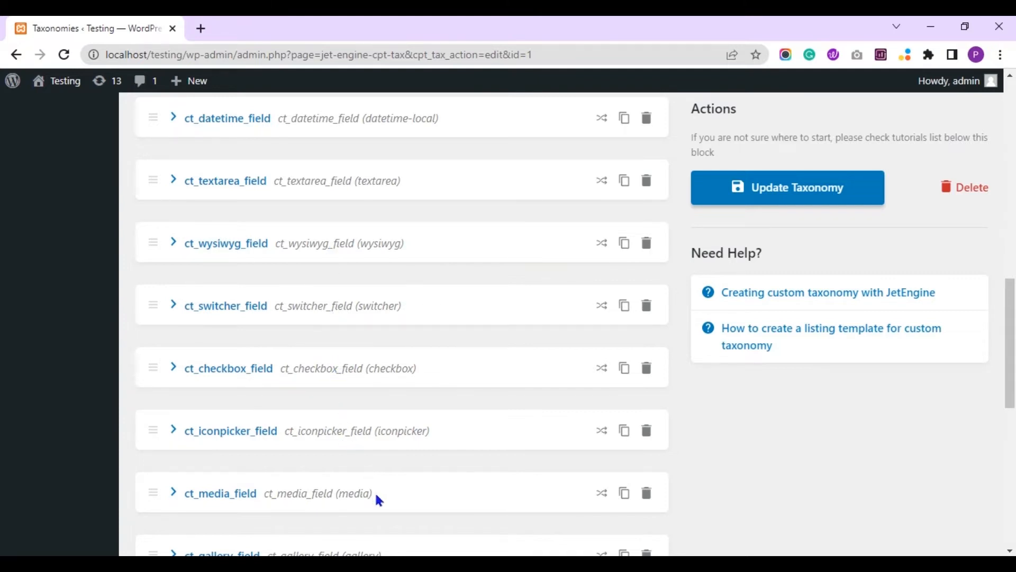
scroll(380, 500, "down", 2)
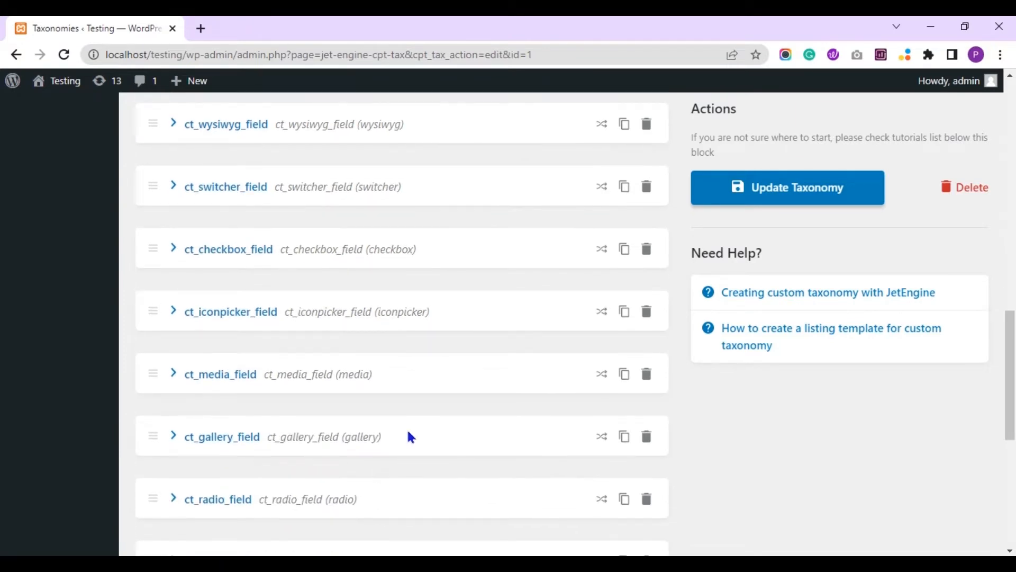
scroll(450, 524, "down", 4)
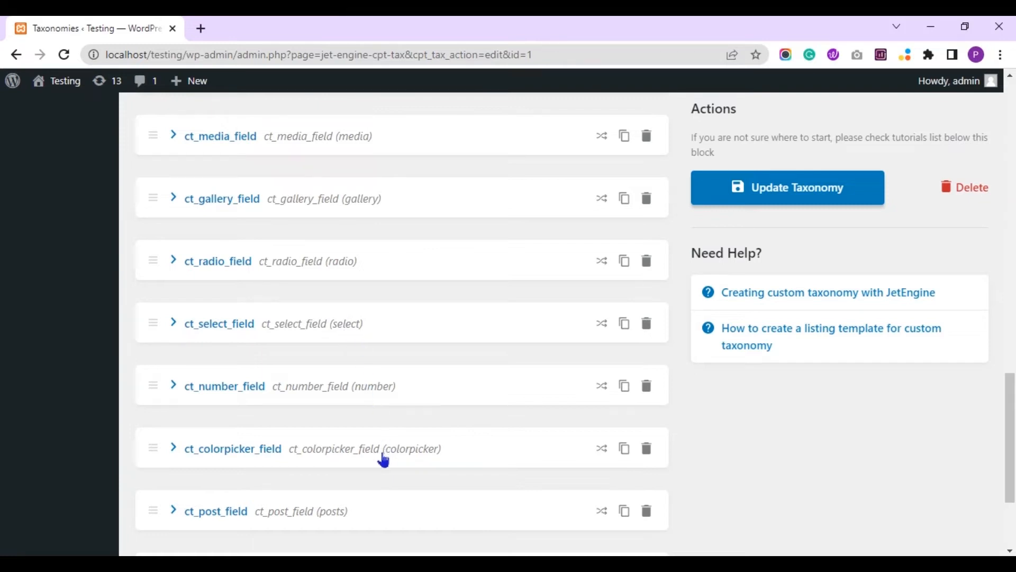
scroll(390, 511, "down", 1)
scroll(395, 512, "down", 2)
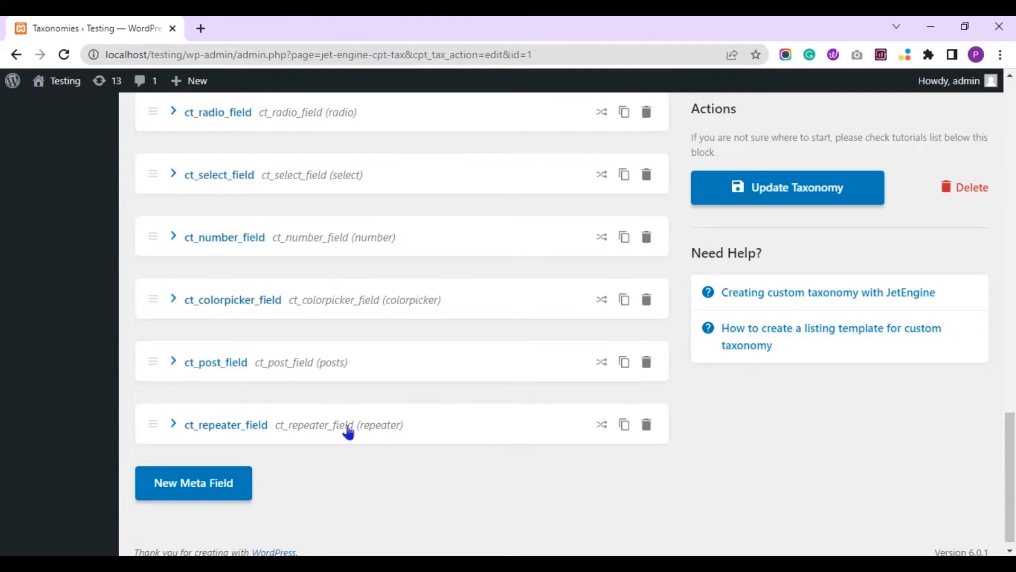
Expand ct_repeater_field and examine the settings of its ct_repeater_text_field and ct_repeater_number_field subfields
left_click(174, 425)
scroll(515, 415, "down", 5)
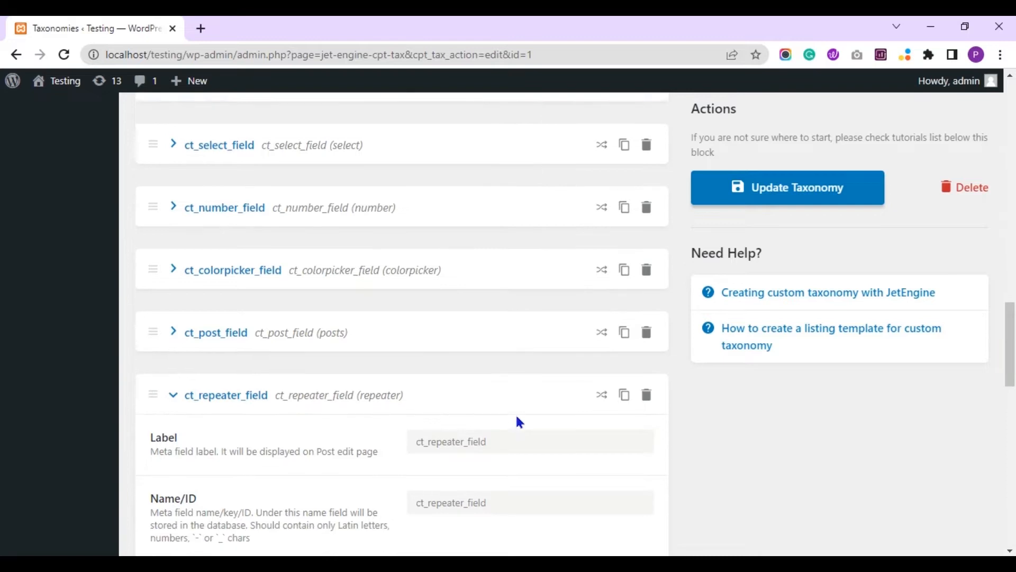
scroll(518, 423, "down", 3)
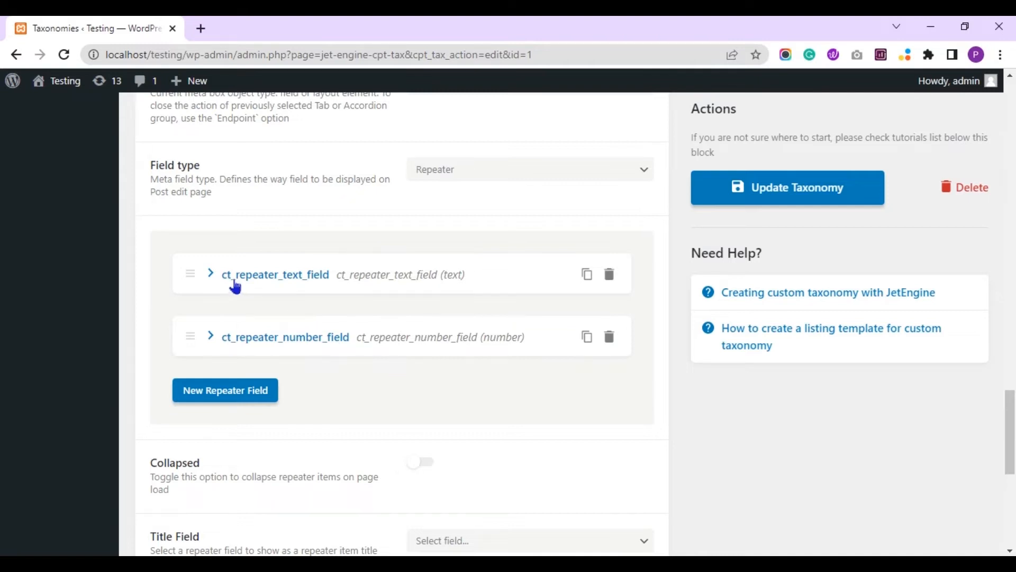
left_click(213, 274)
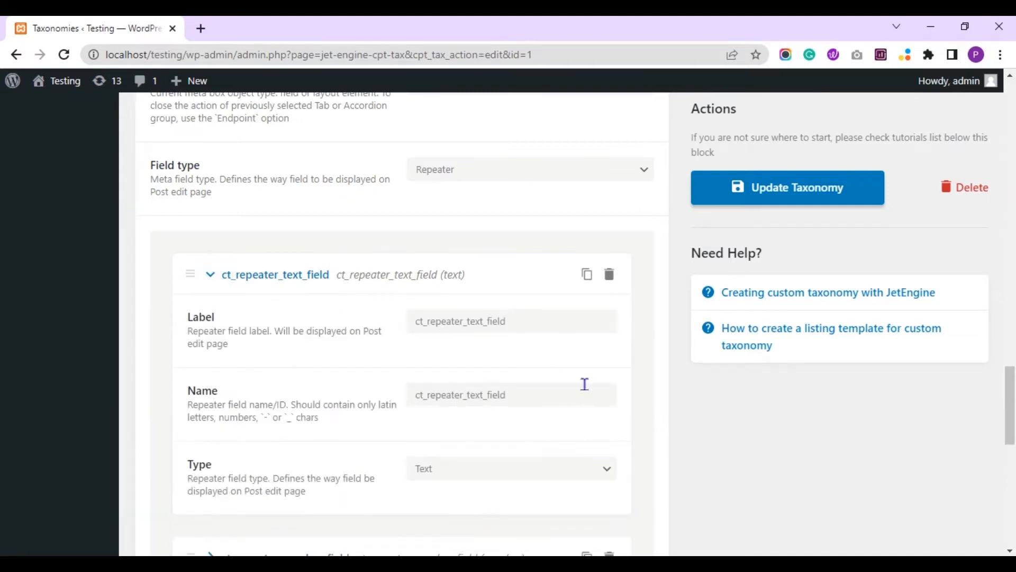
scroll(588, 390, "down", 1)
scroll(585, 390, "down", 3)
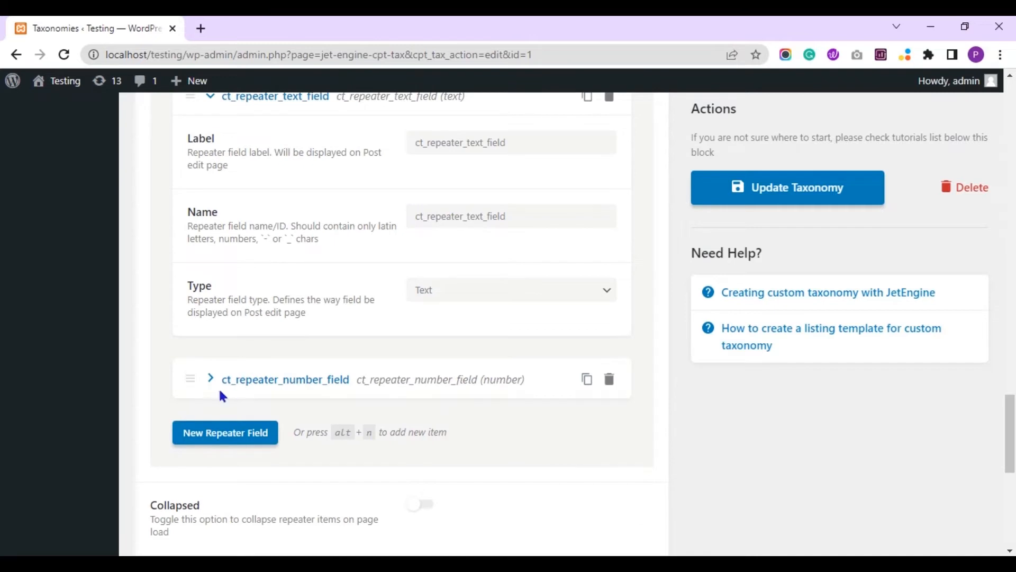
left_click(217, 384)
scroll(215, 383, "down", 4)
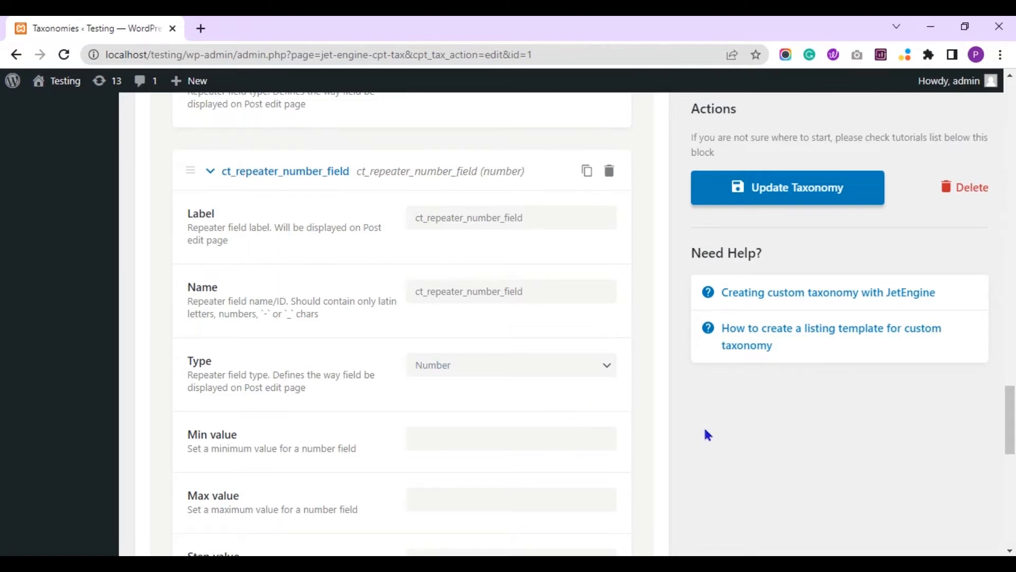
Show the cpt1_taxonomy terms page of the jet_cpt1 post type
left_click_drag(1008, 421, 998, 124)
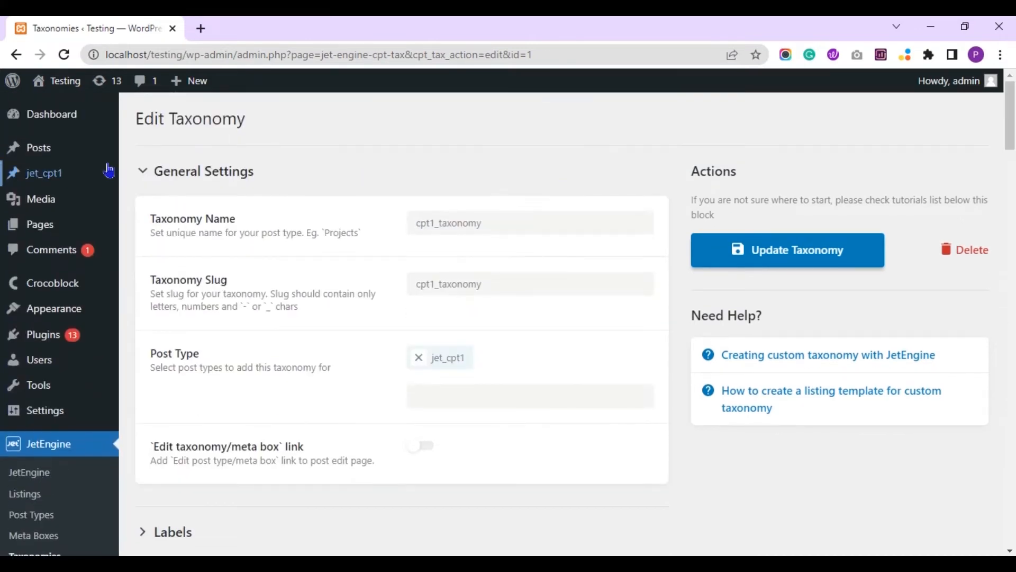
mouse_move(51, 179)
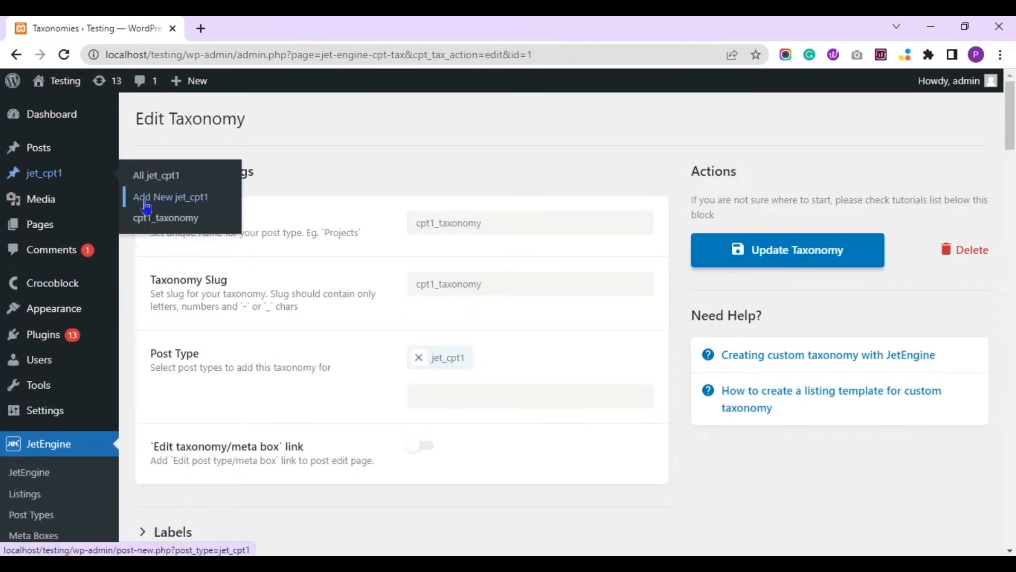
left_click(167, 224)
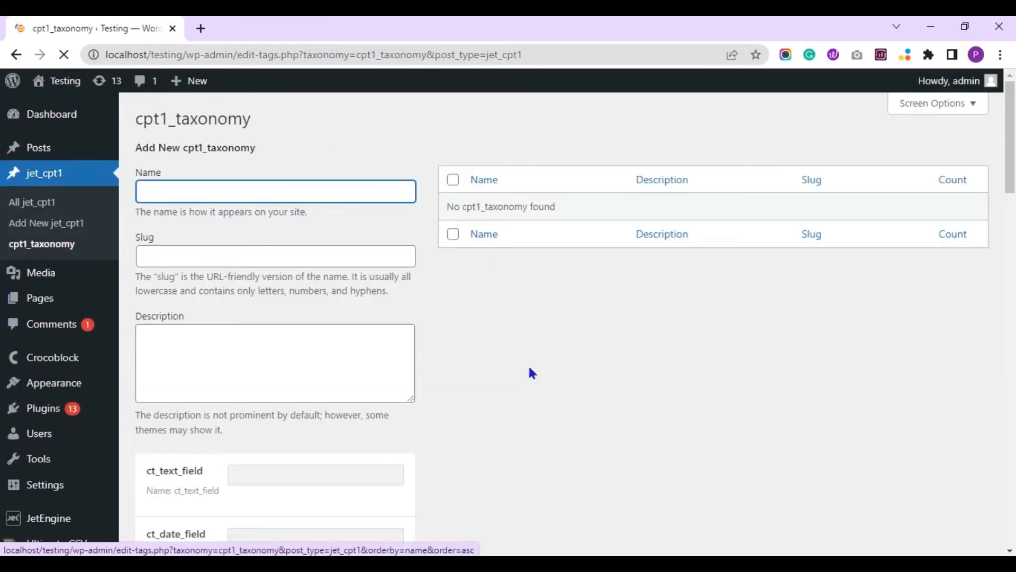
left_click(522, 347)
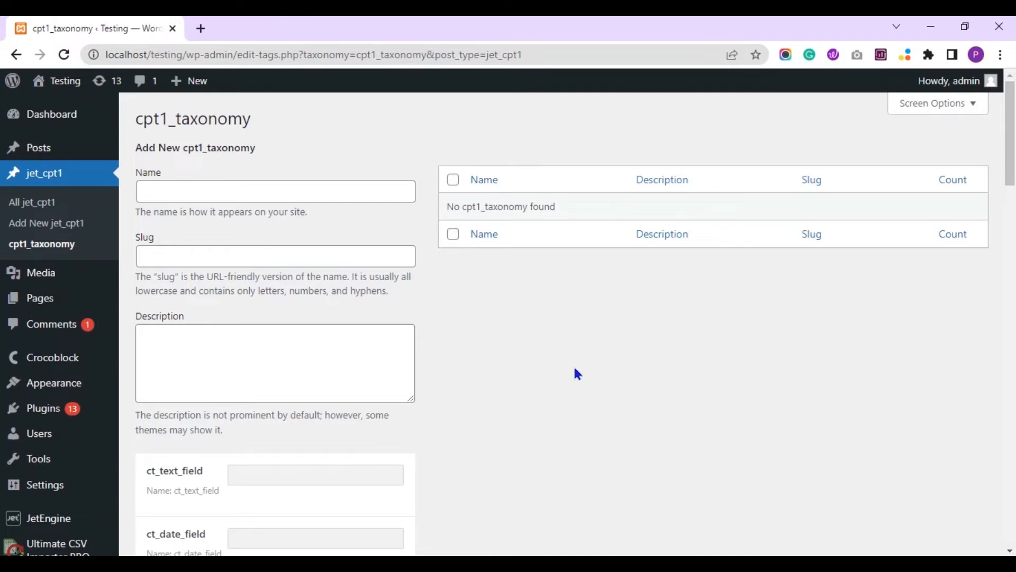
Switch to the Downloads folder in File Explorer and open the Sample CSV - jetengine-custom-taxonomy-with-meta file in Excel
left_click(407, 564)
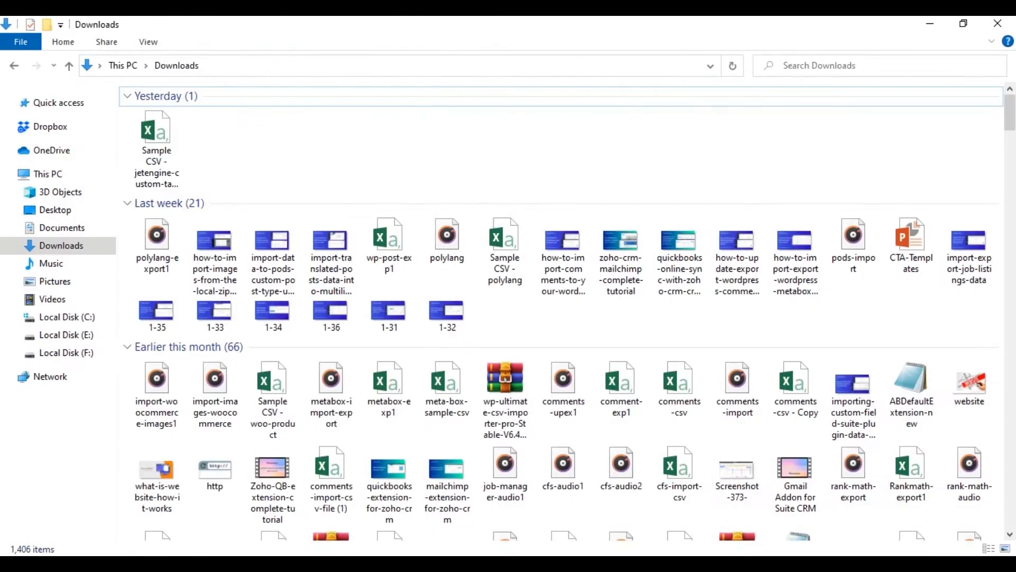
left_click(165, 151)
double_click(166, 152)
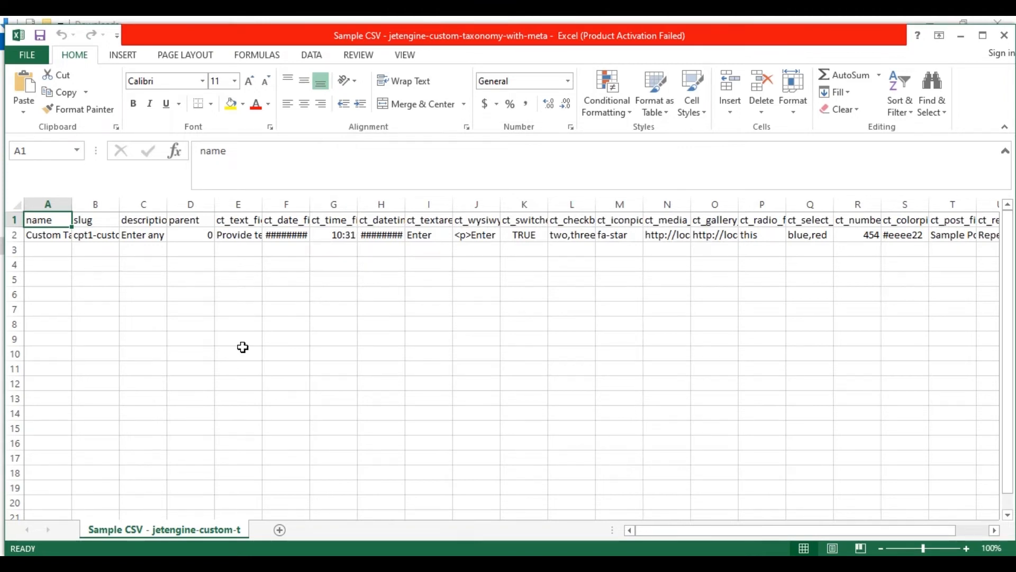
Examine the header row of the CSV, covering the core taxonomy columns and the meta field columns up to ct_checkbox_field
key("Right")
key("Right")
key("Right")
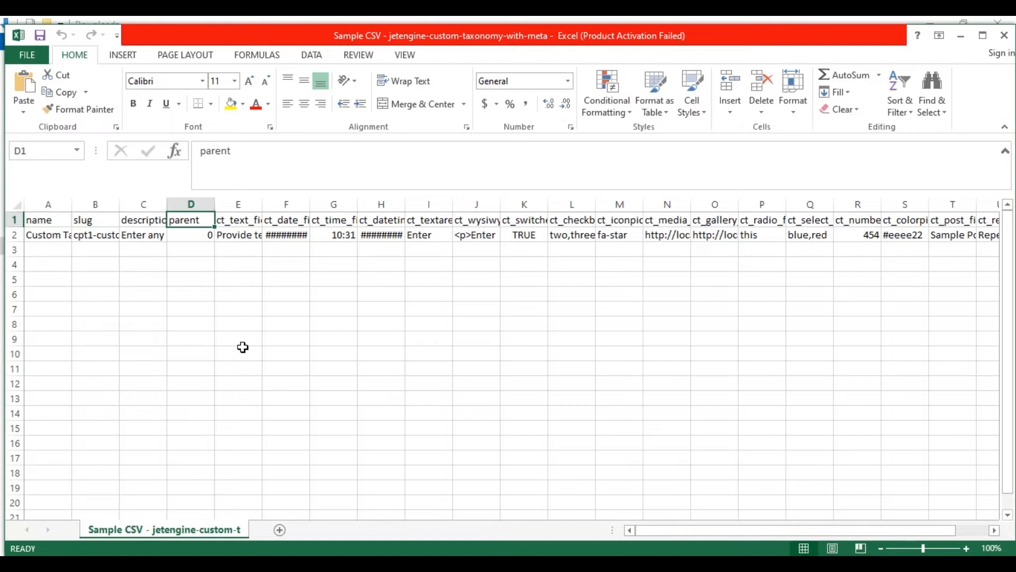
key("Left")
key("Left")
key("Left")
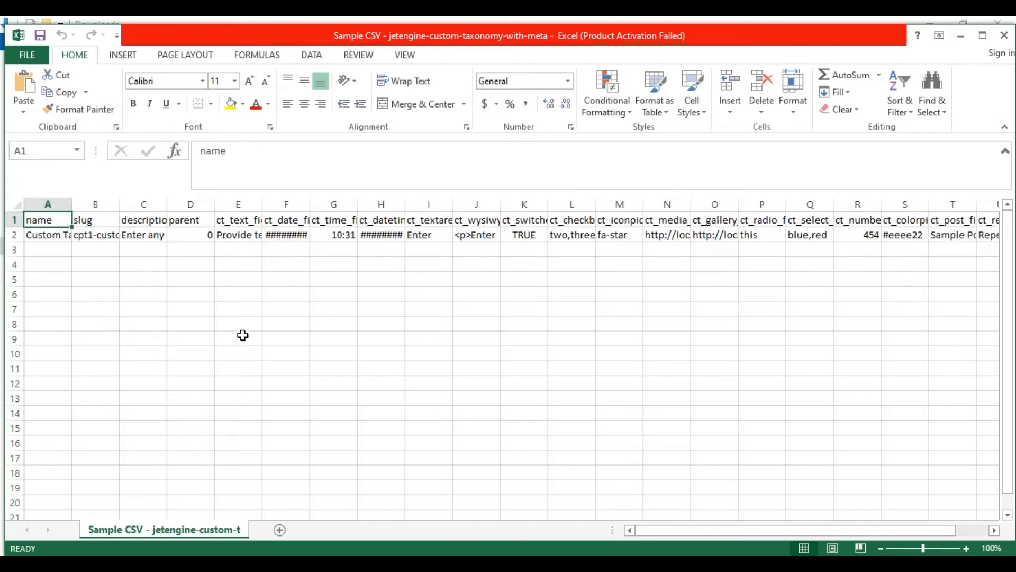
left_click(250, 221)
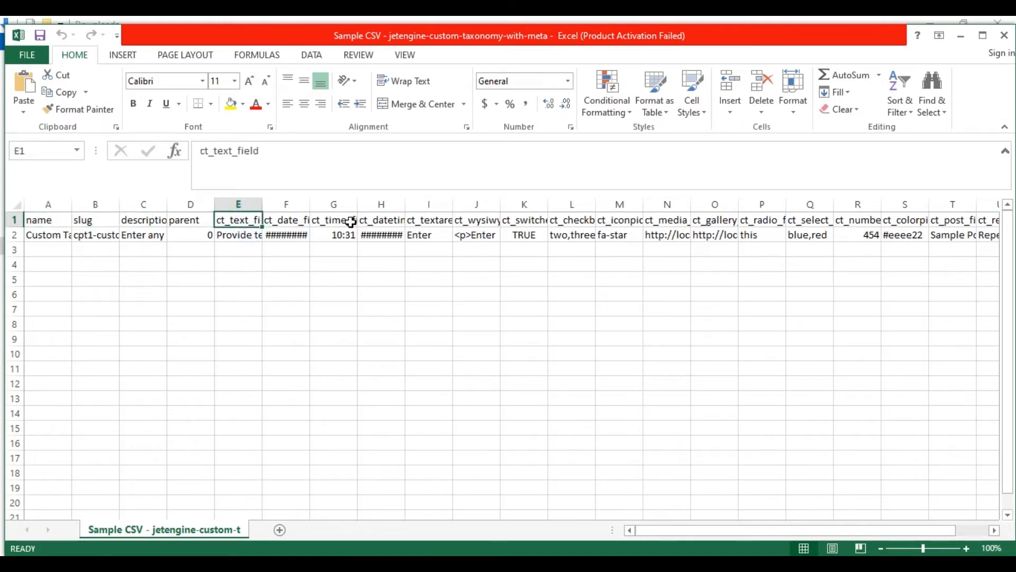
key("Right")
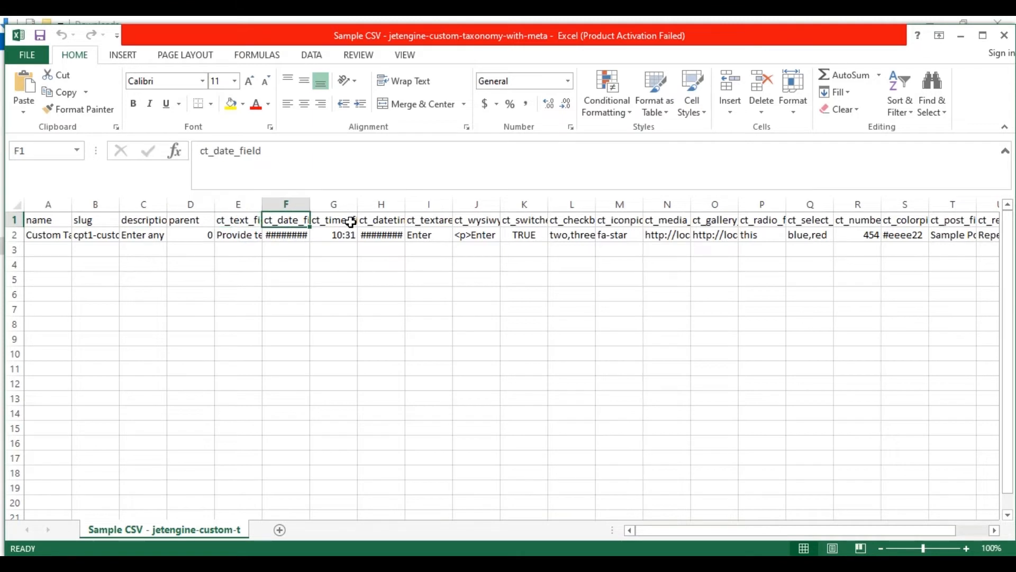
key("Right")
key("Right")
key("Right")
key("Right")
key("Right")
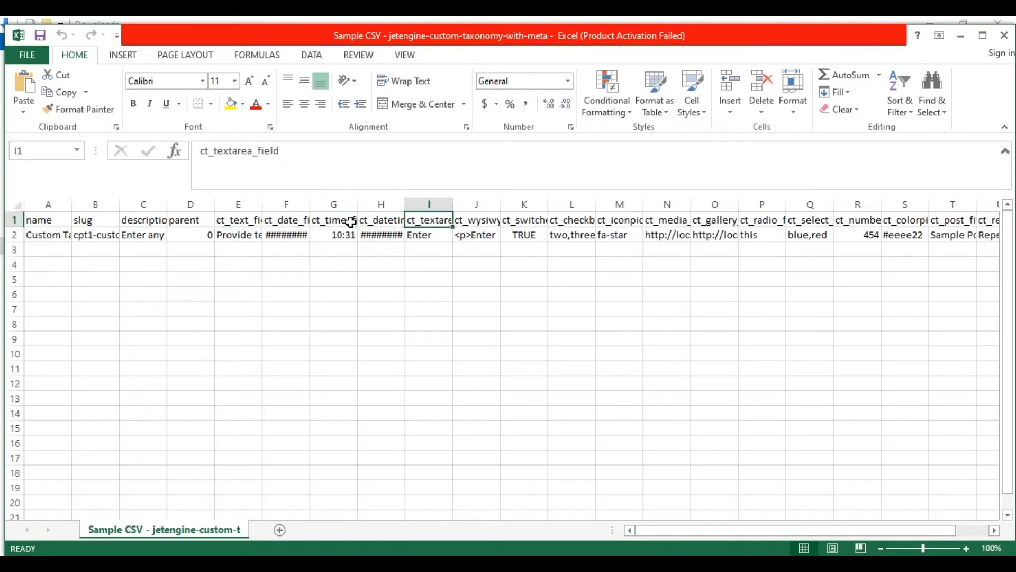
key("Right")
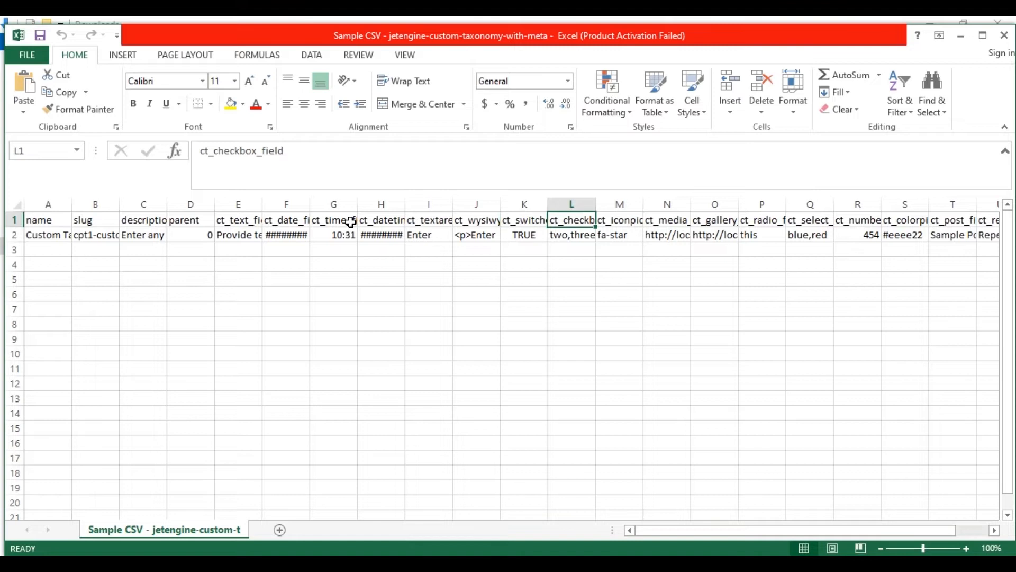
Compare each header with its row 2 sample value, from the name column through ct_text_field
key("Home")
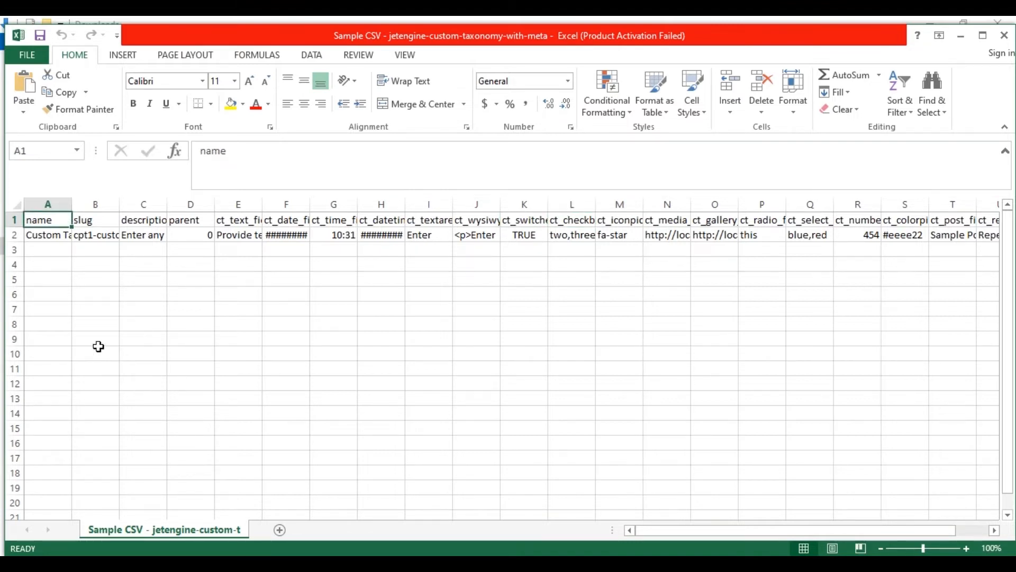
key("Down")
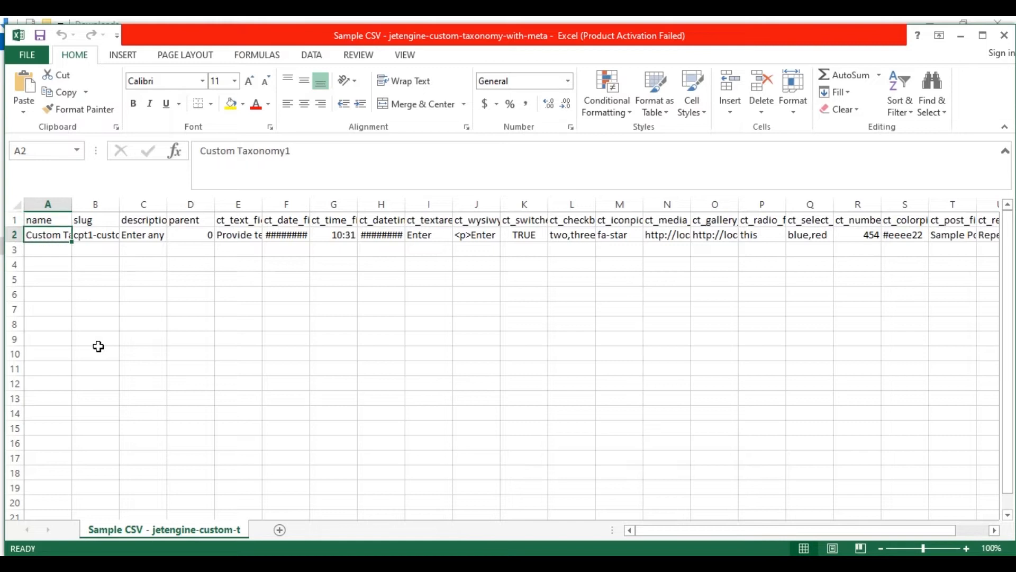
key("Up")
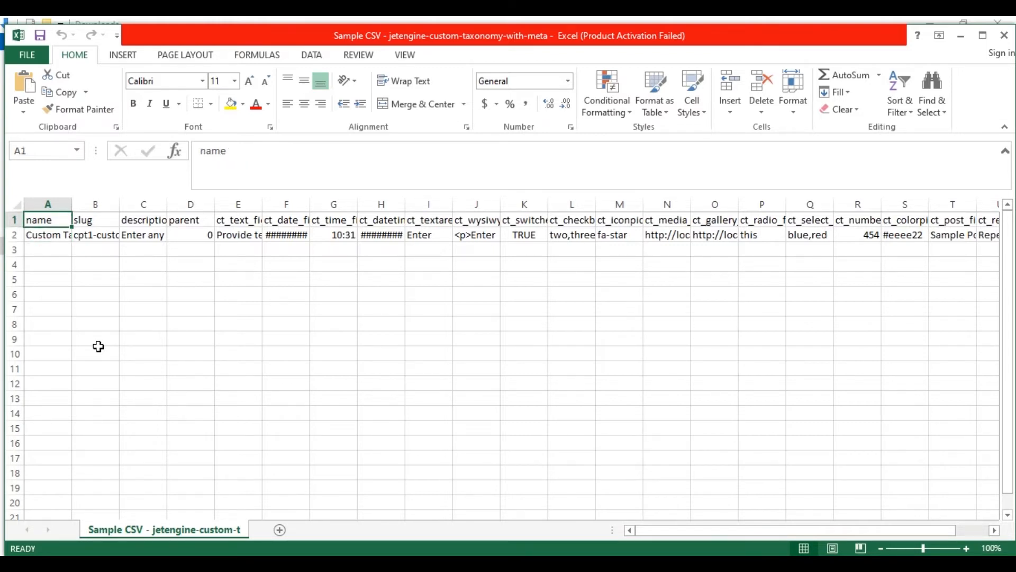
key("Right")
key("Down")
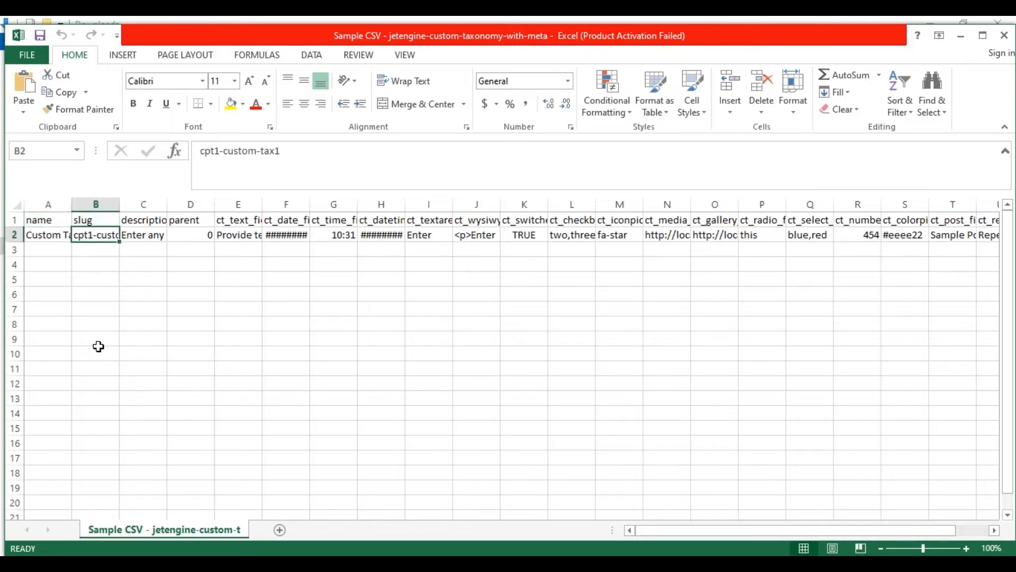
key("Up")
key("Right")
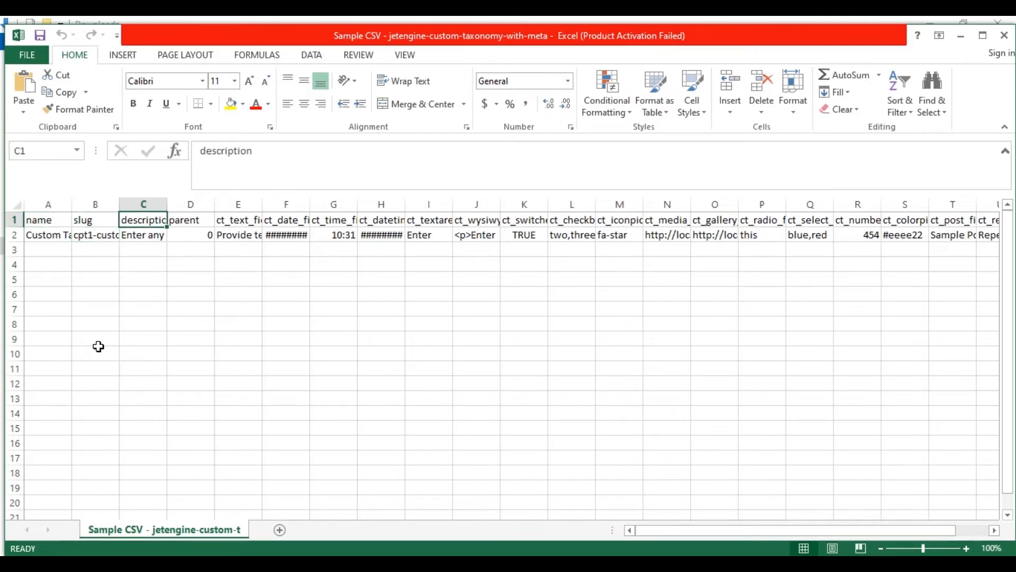
key("Down")
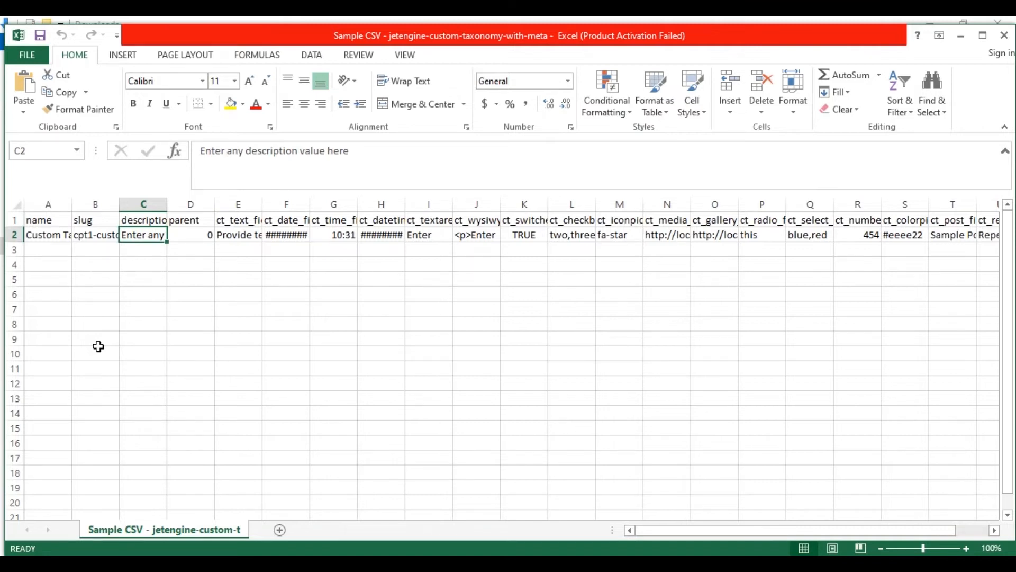
key("Up")
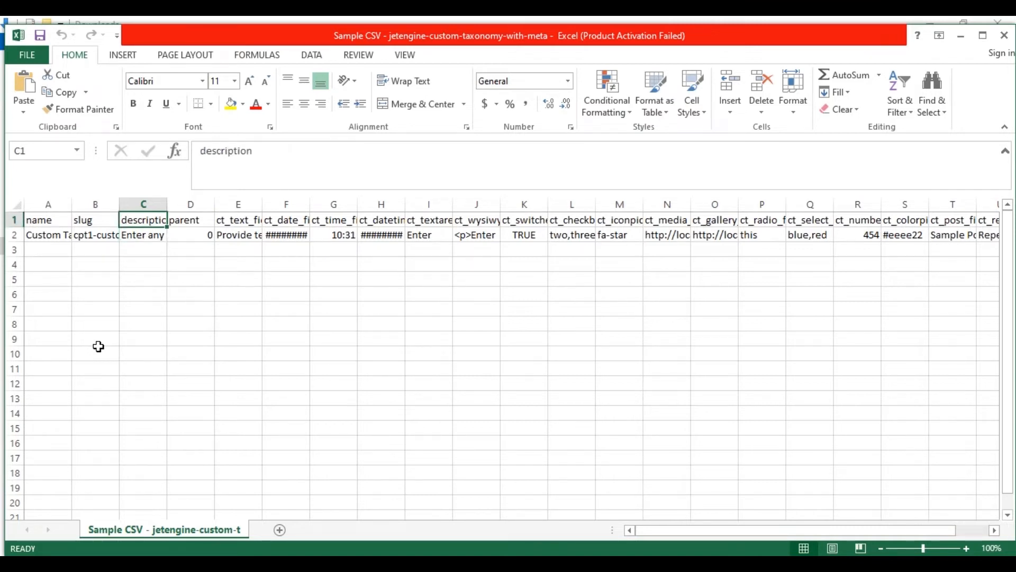
key("Right")
key("Down")
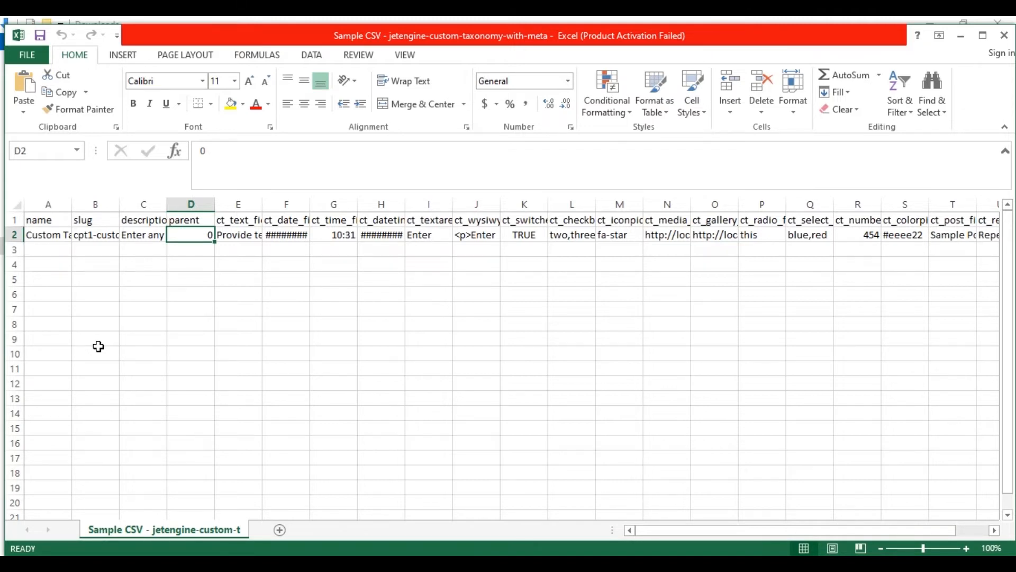
key("Up")
key("Right")
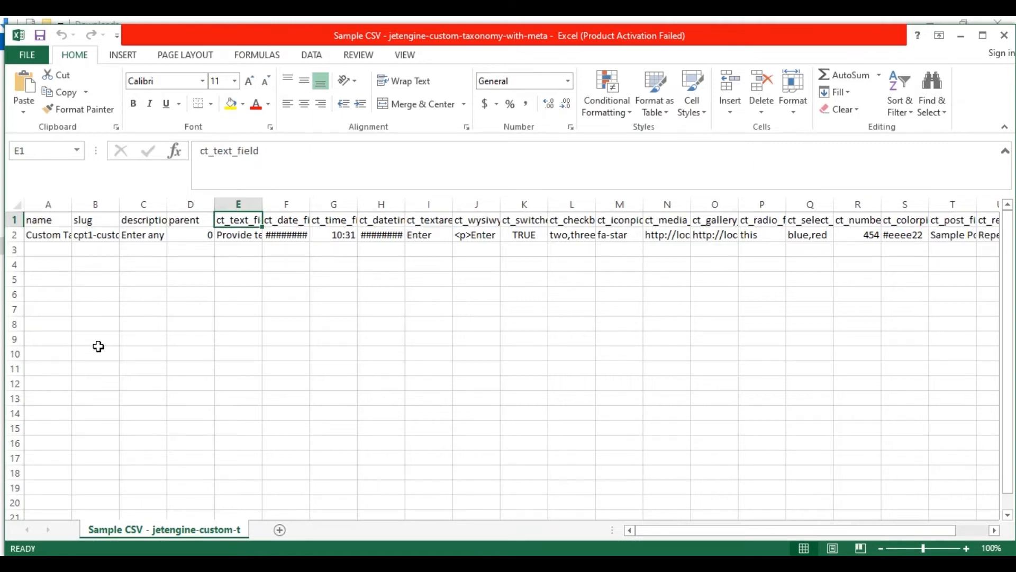
key("Down")
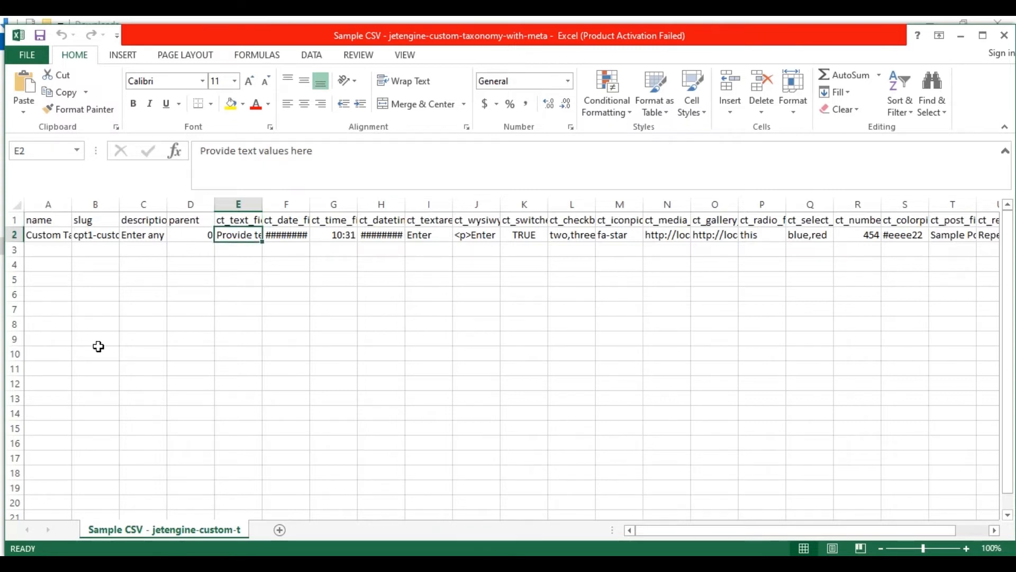
Compare the headers of ct_date_field, ct_time_field and ct_datetime_field with their sample values in row 2
key("Up")
key("Right")
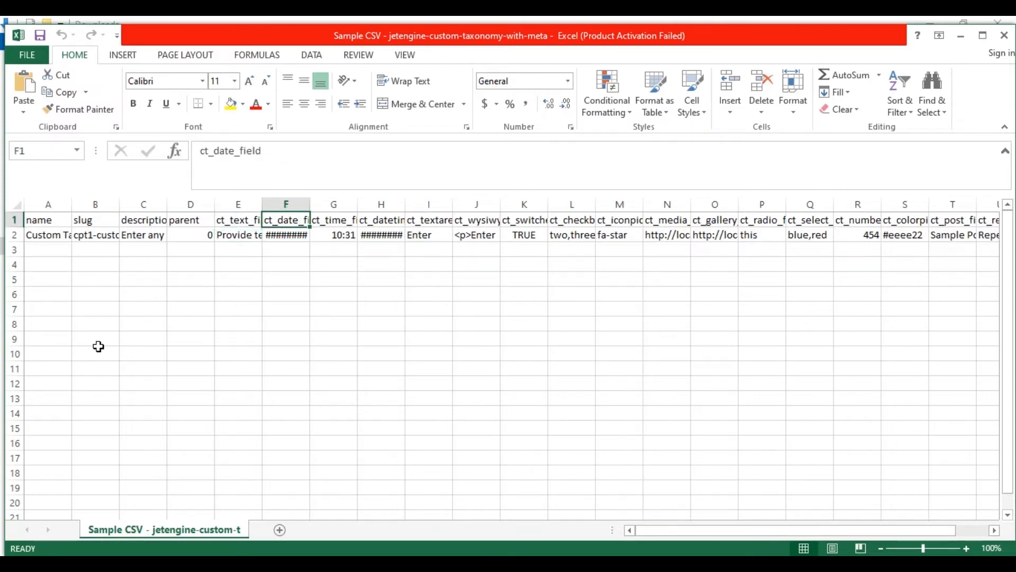
key("Down")
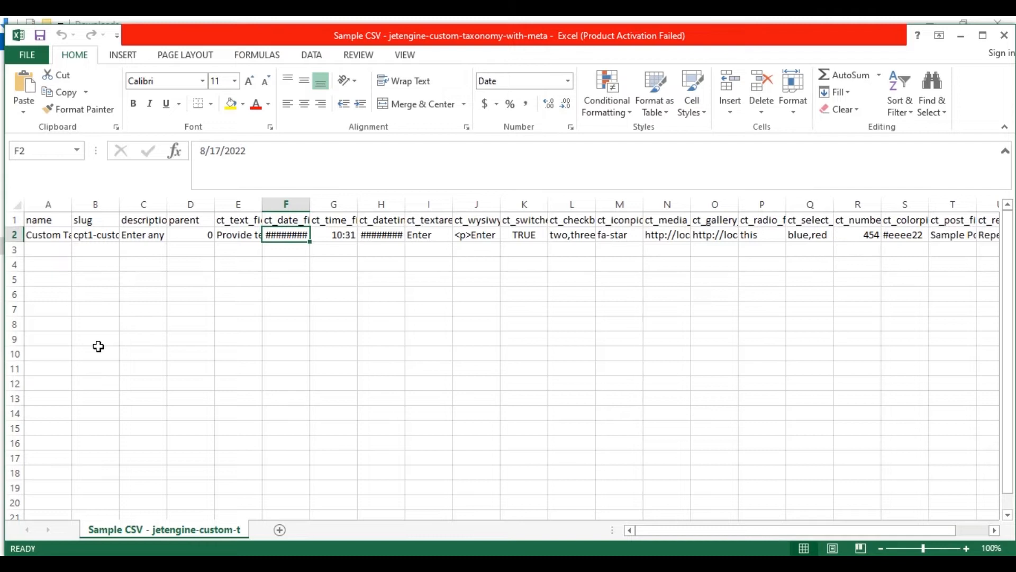
key("Up")
key("Right")
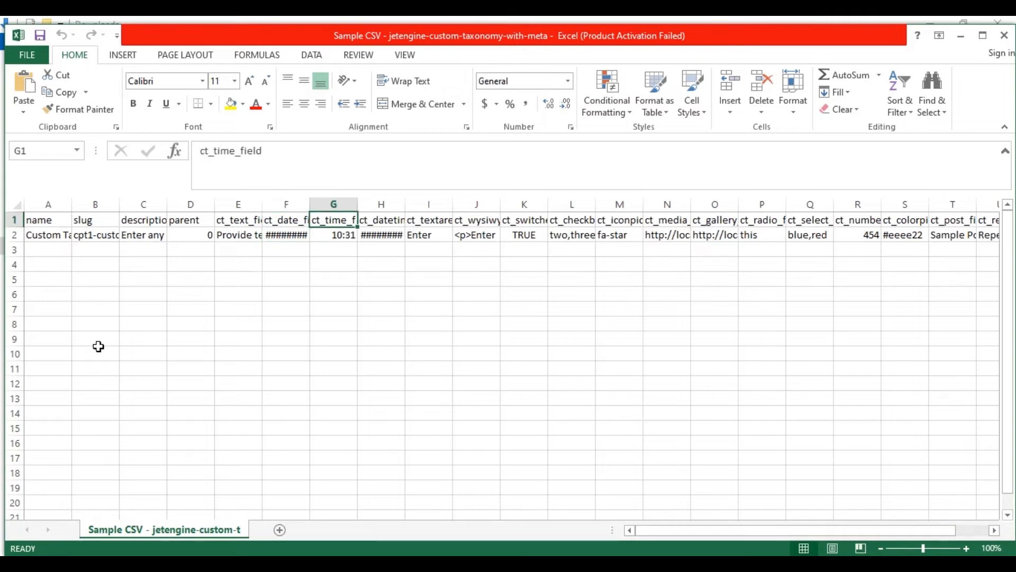
key("Down")
key("Up")
key("Right")
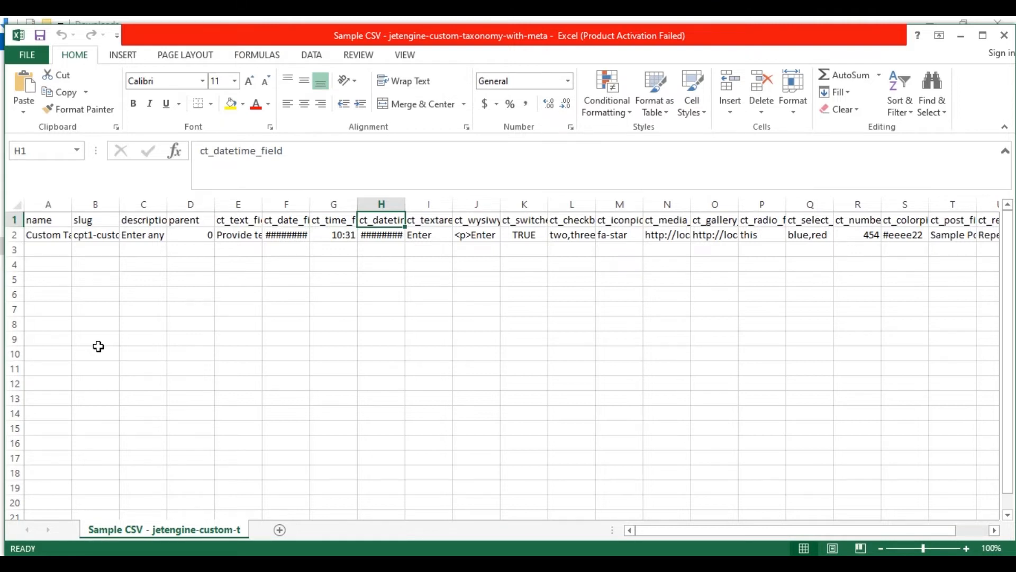
key("Down")
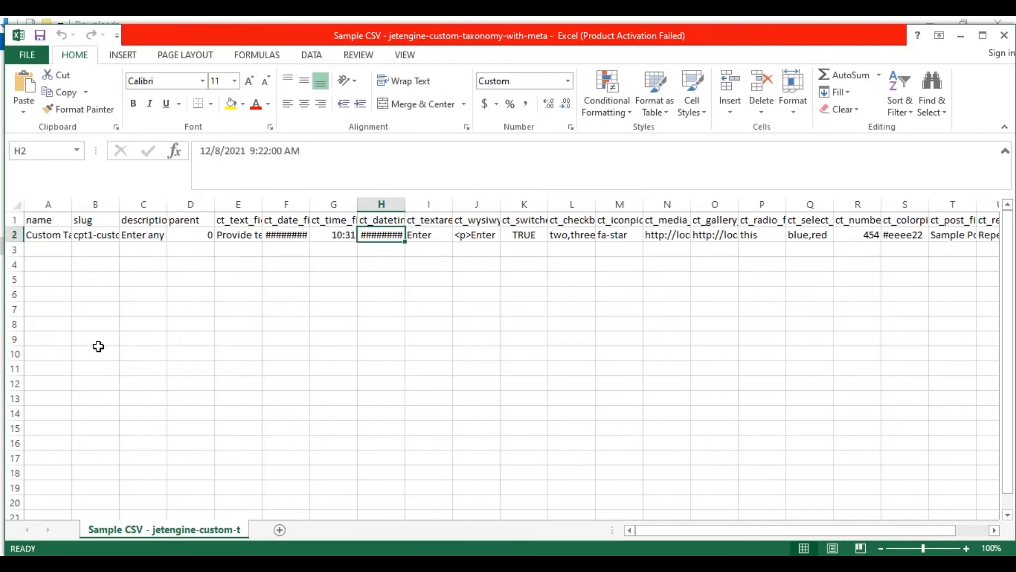
Review the row 2 sample values under ct_textarea_field, ct_wysiwyg_field and the switcher column
key("Up")
key("Right")
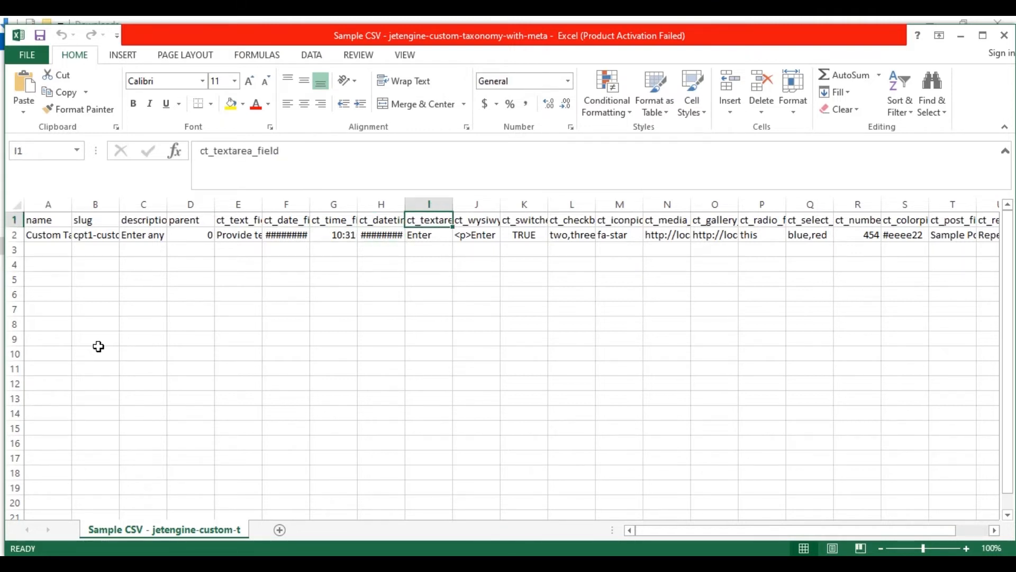
key("Down")
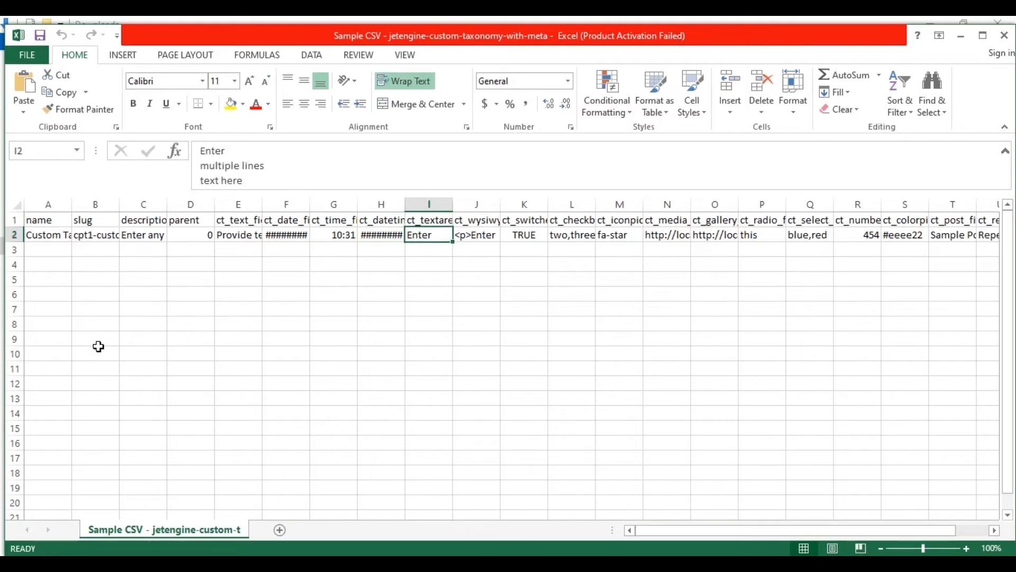
key("Up")
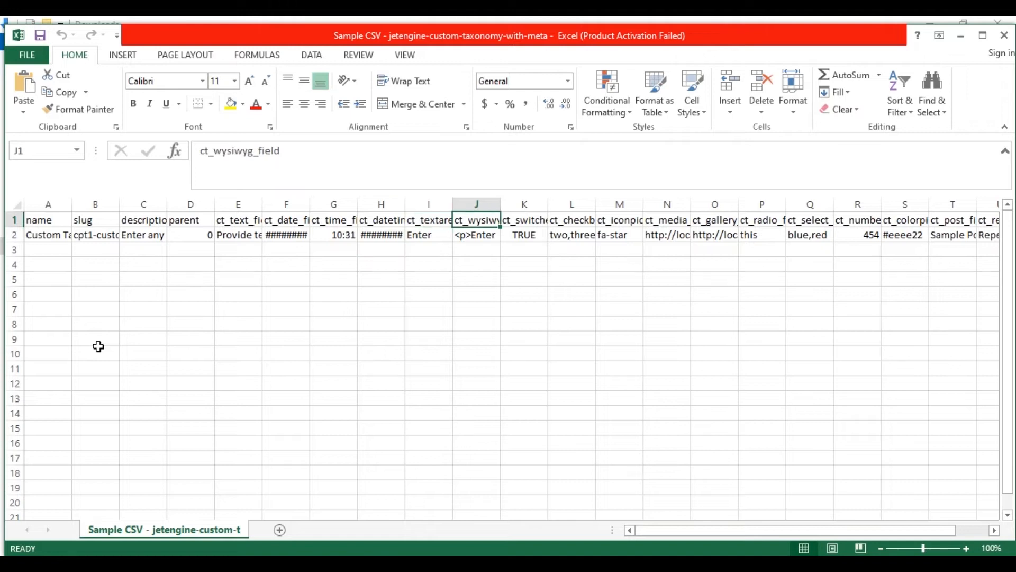
key("Down")
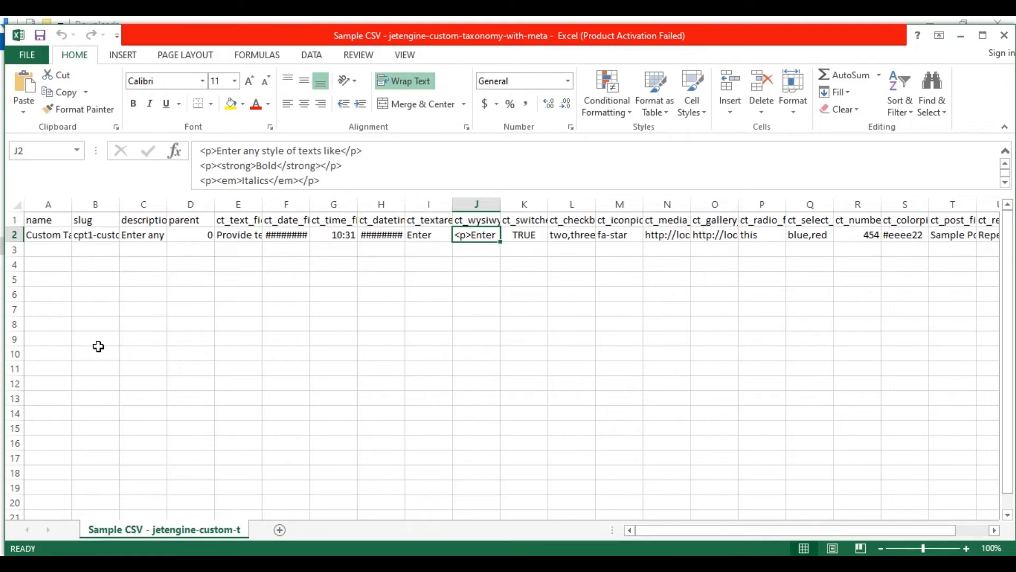
key("Up")
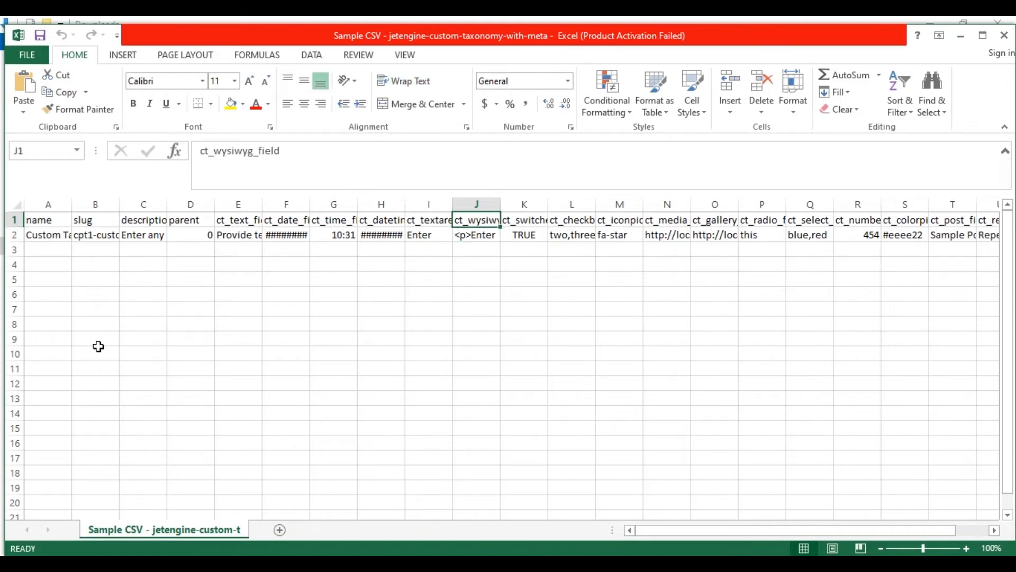
key("Right")
key("Down")
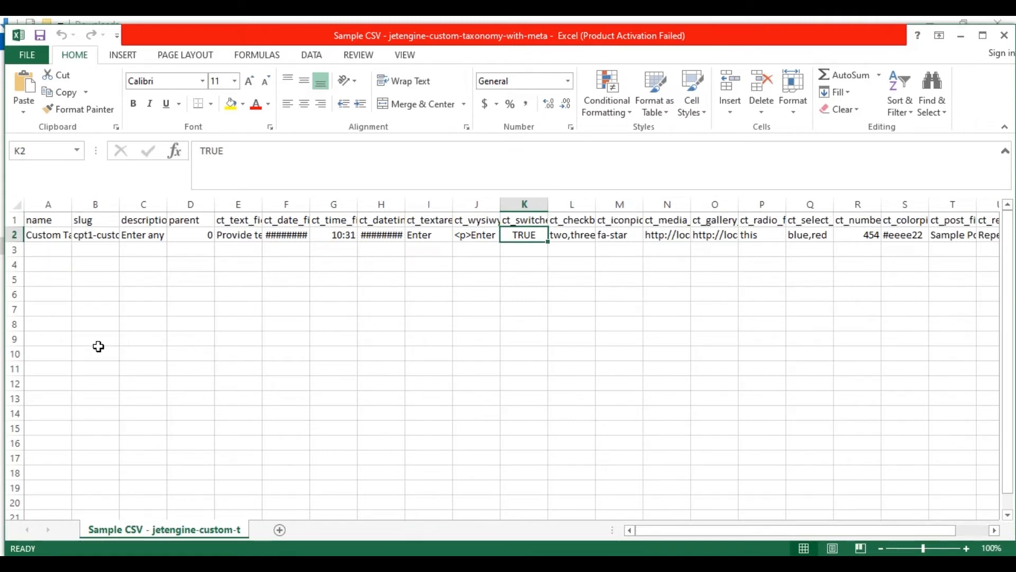
Check how the sample row fills in ct_checkbox_field and ct_iconpicker_field
key("Up")
key("Right")
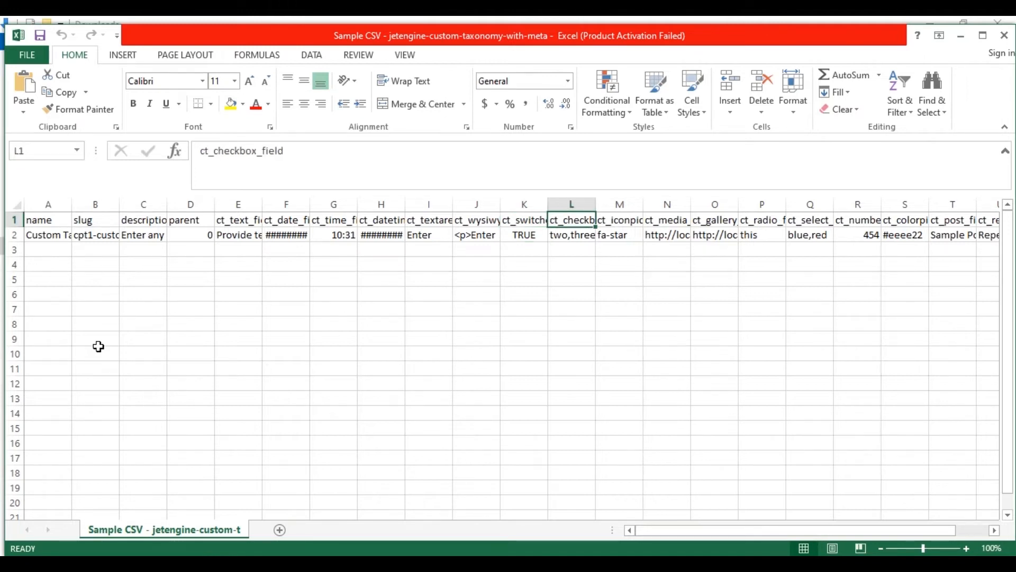
key("Down")
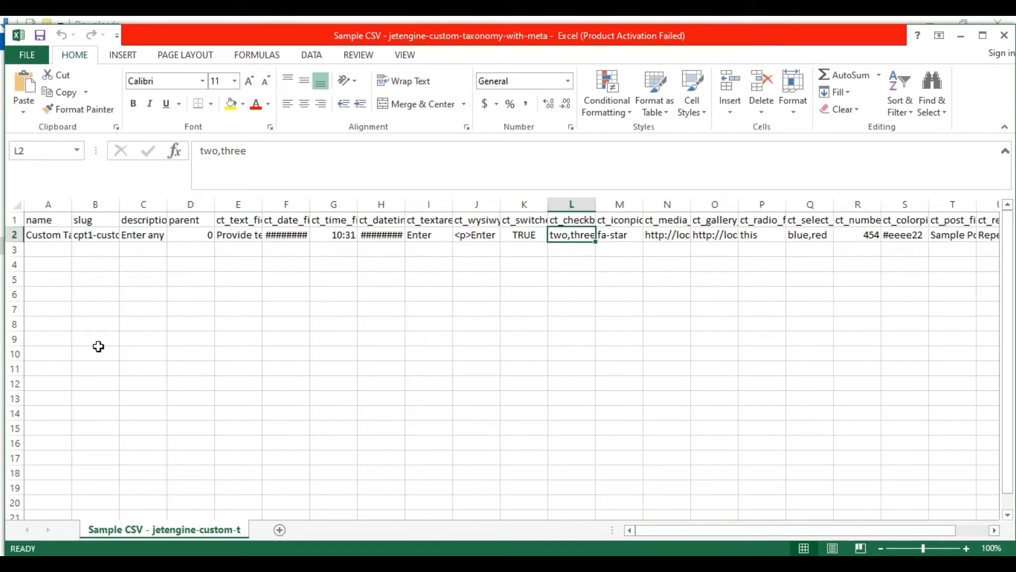
key("Up")
key("Right")
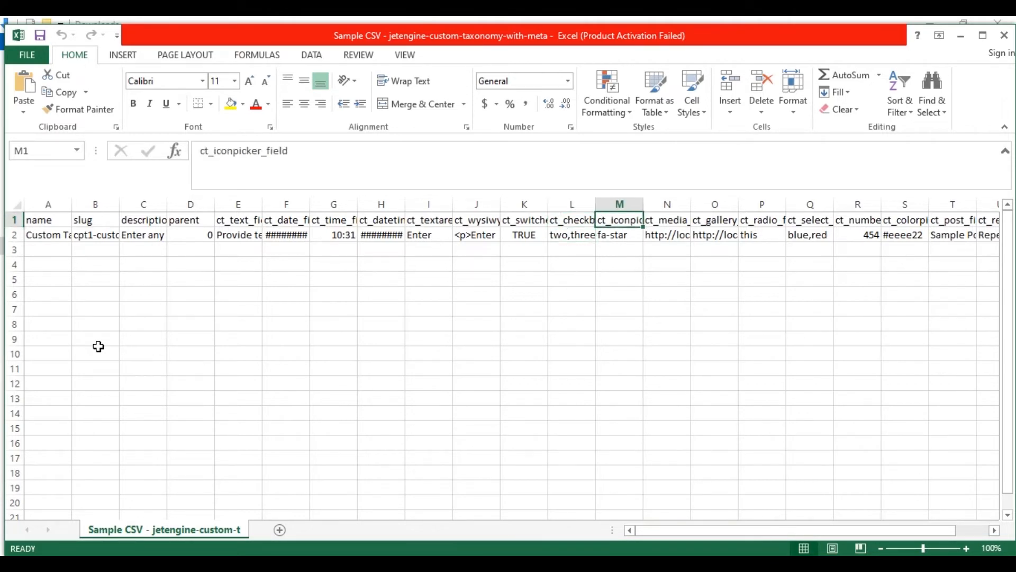
key("Down")
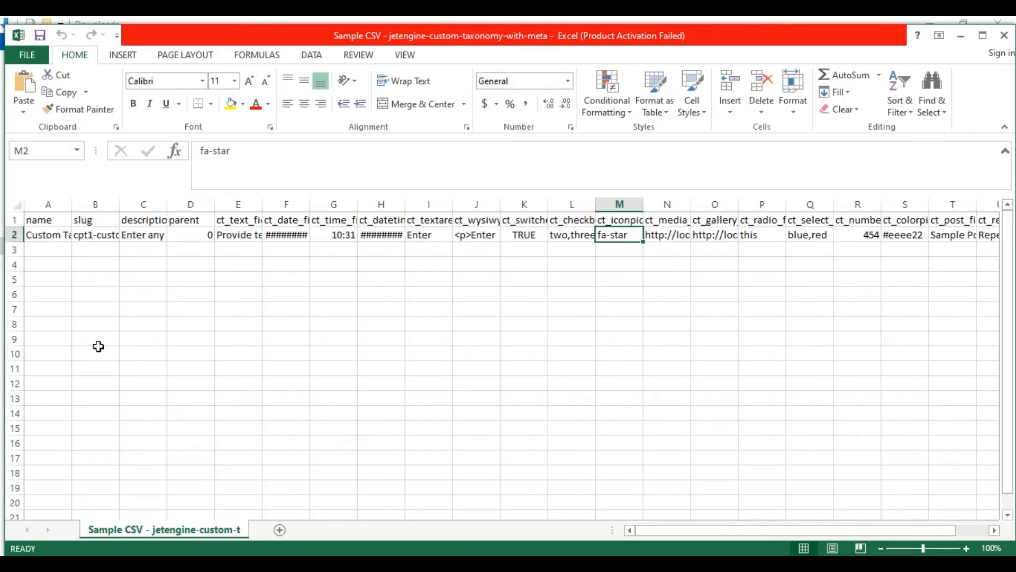
Examine the image URL formats in the sample row for ct_media_field and ct_gallery_field
key("Up")
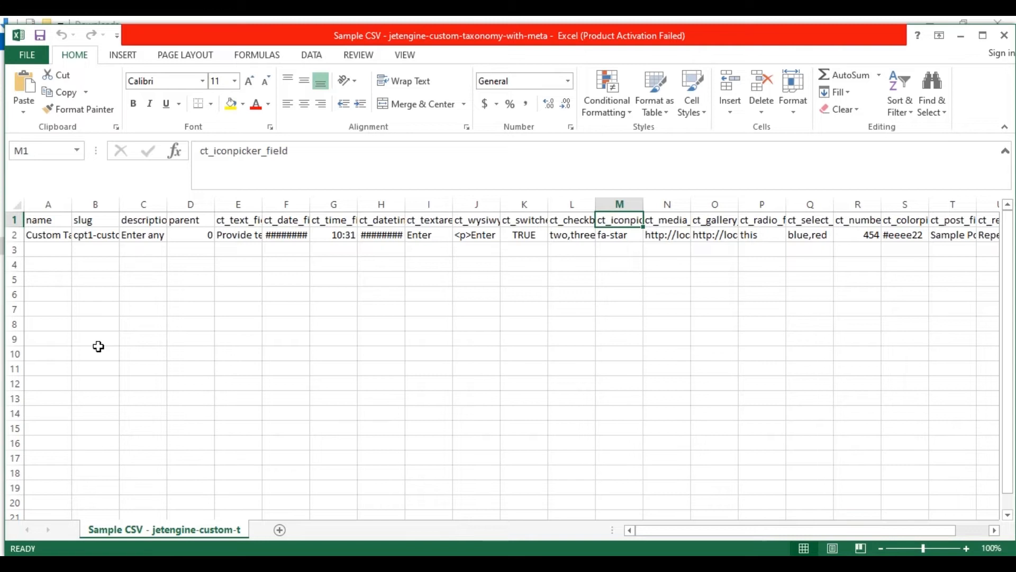
key("Right")
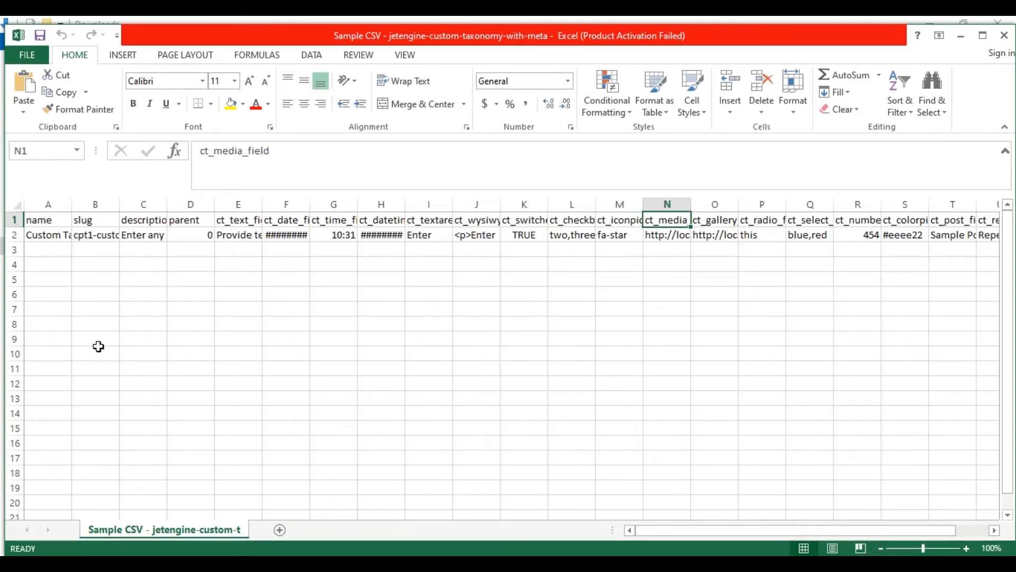
key("Down")
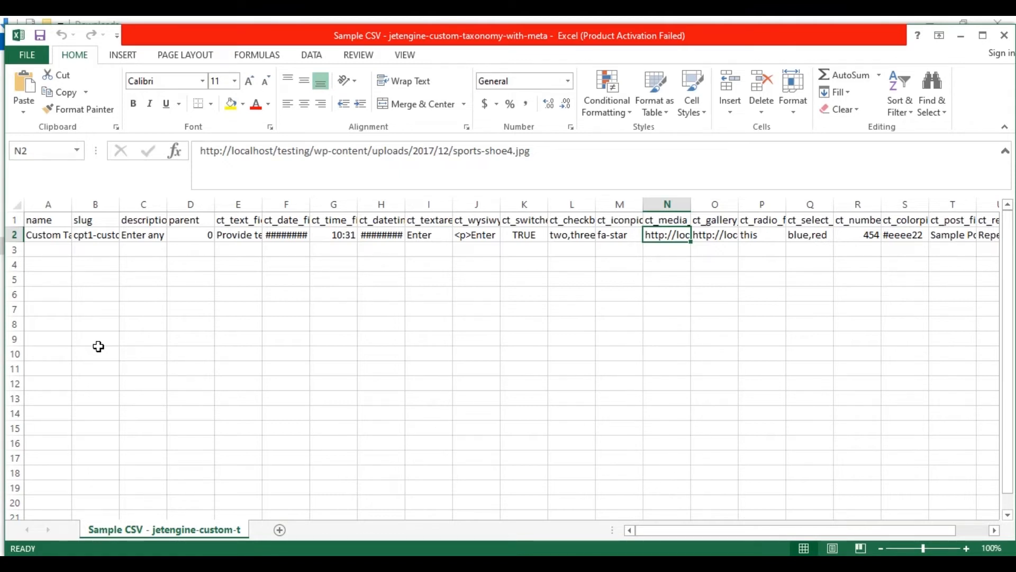
key("Up")
key("Right")
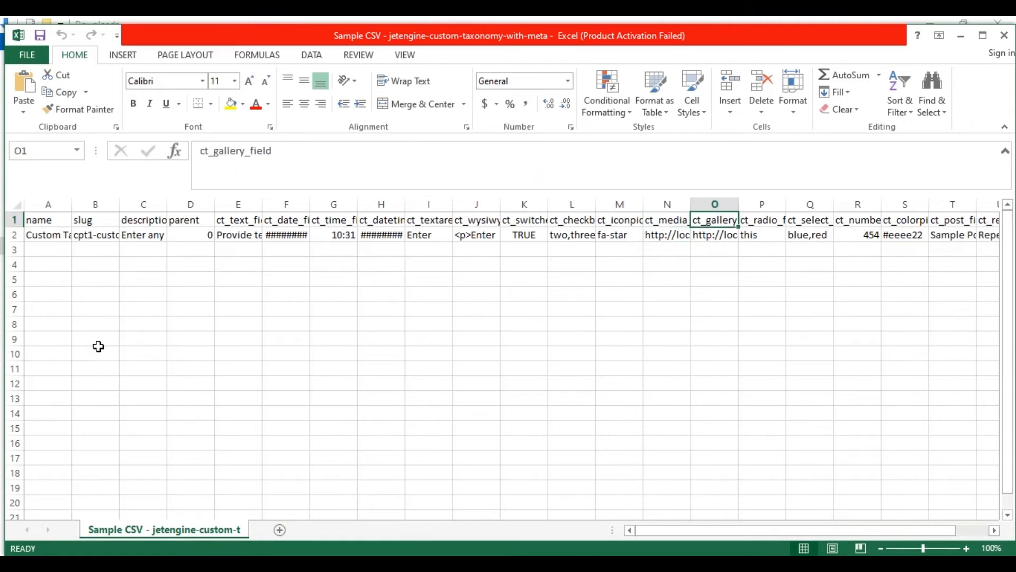
key("Down")
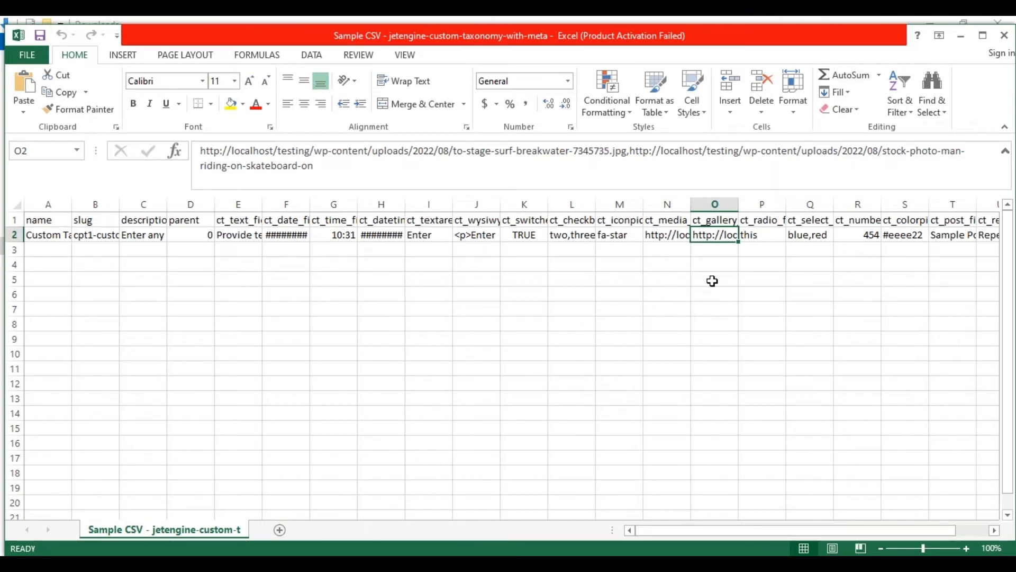
Inspect the sample option values given for ct_radio_field and the select field column
key("Up")
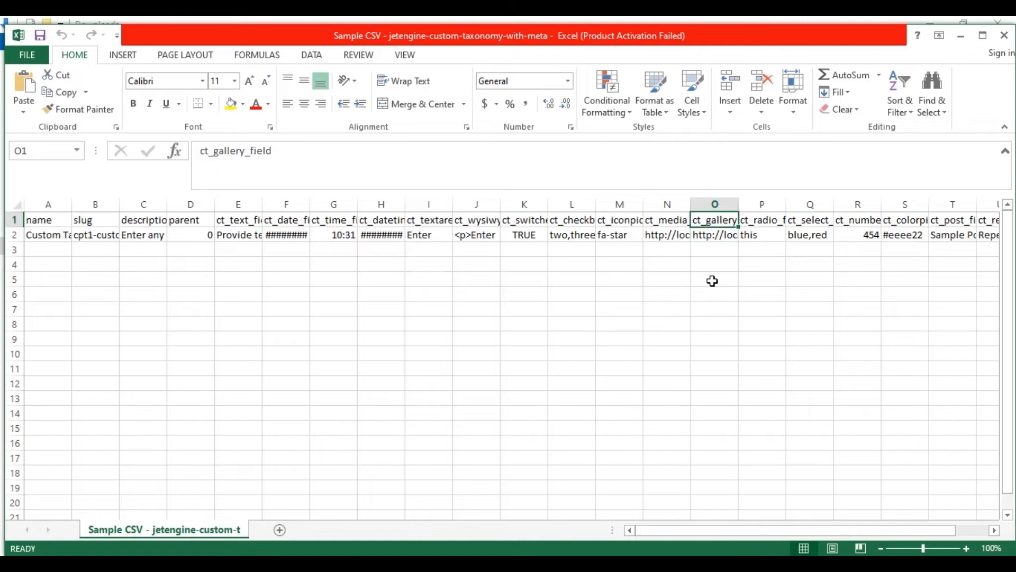
key("Right")
key("Down")
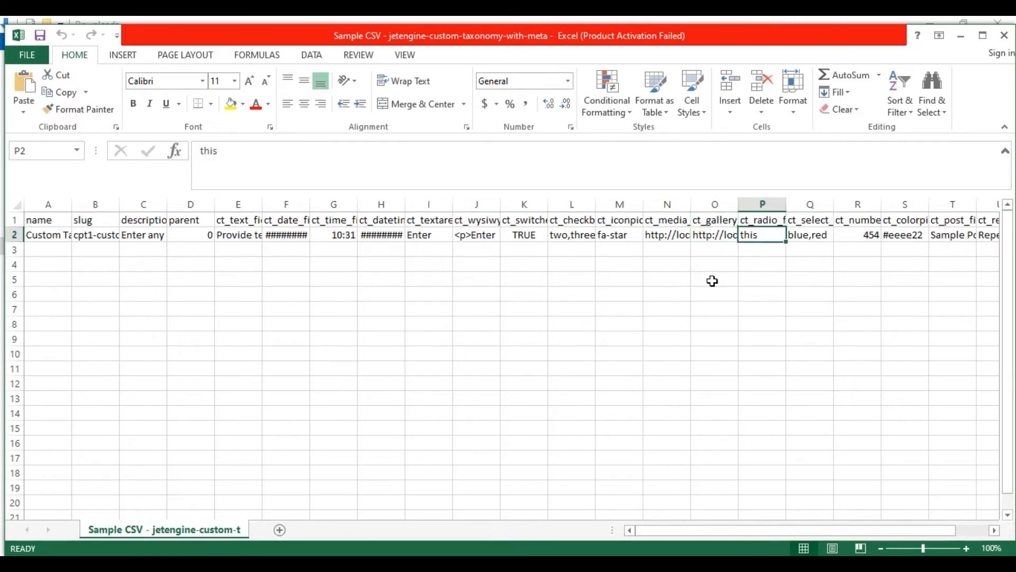
key("Up")
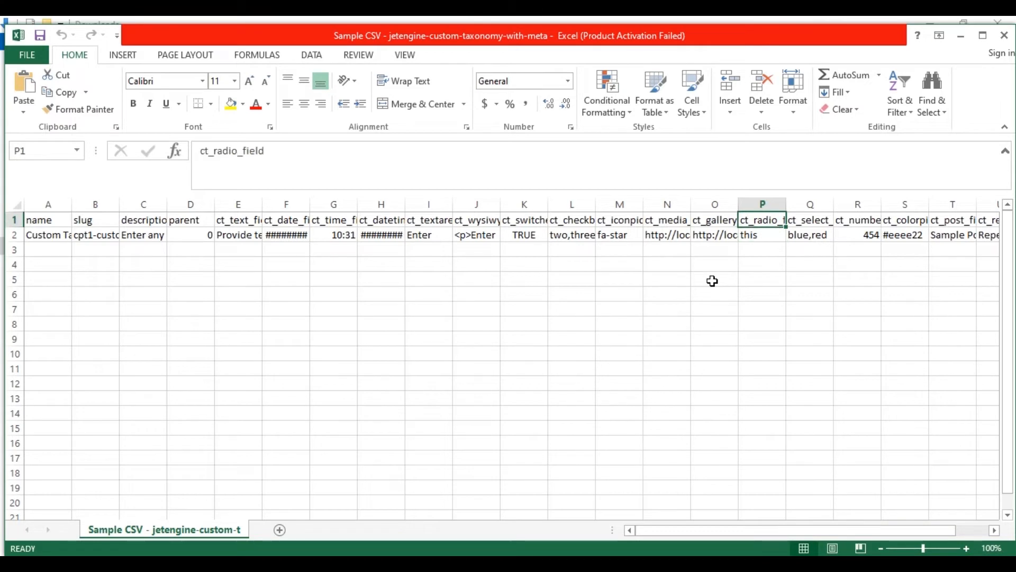
key("Right")
key("Down")
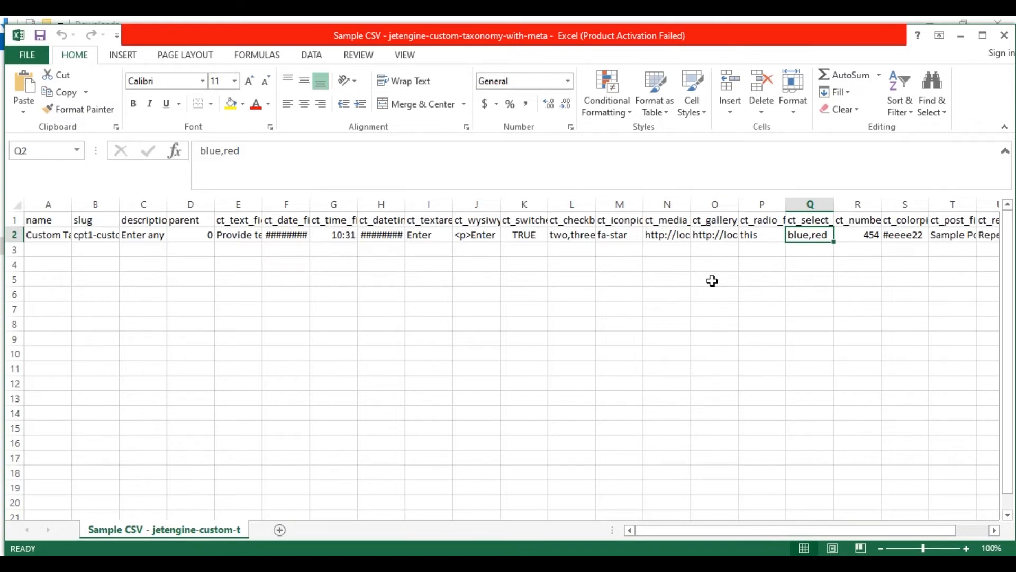
Compare the ct_number_field and ct_colorpicker_field headers with their sample values in row 2
key("Up")
key("Right")
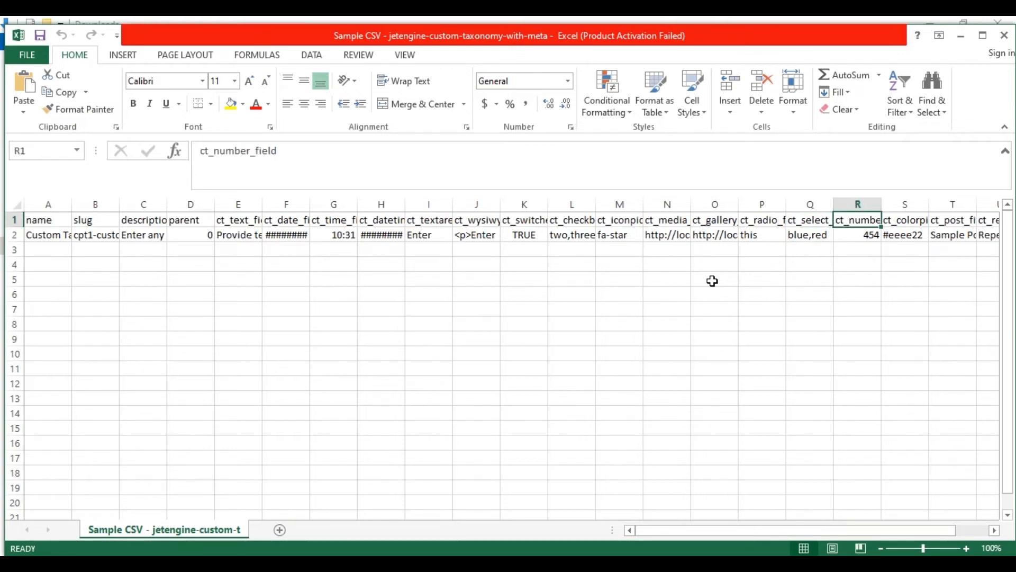
key("Down")
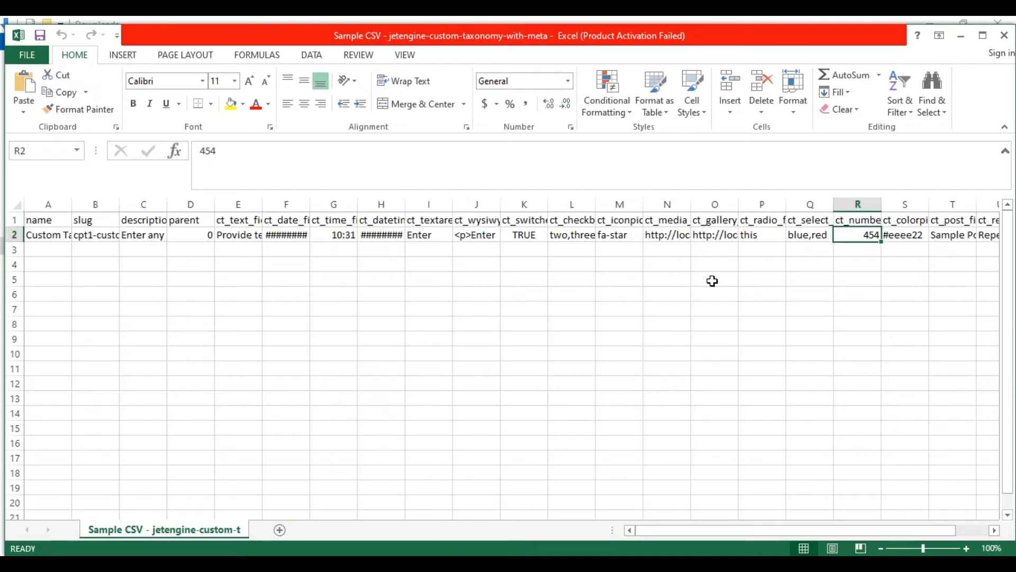
key("Up")
key("Right")
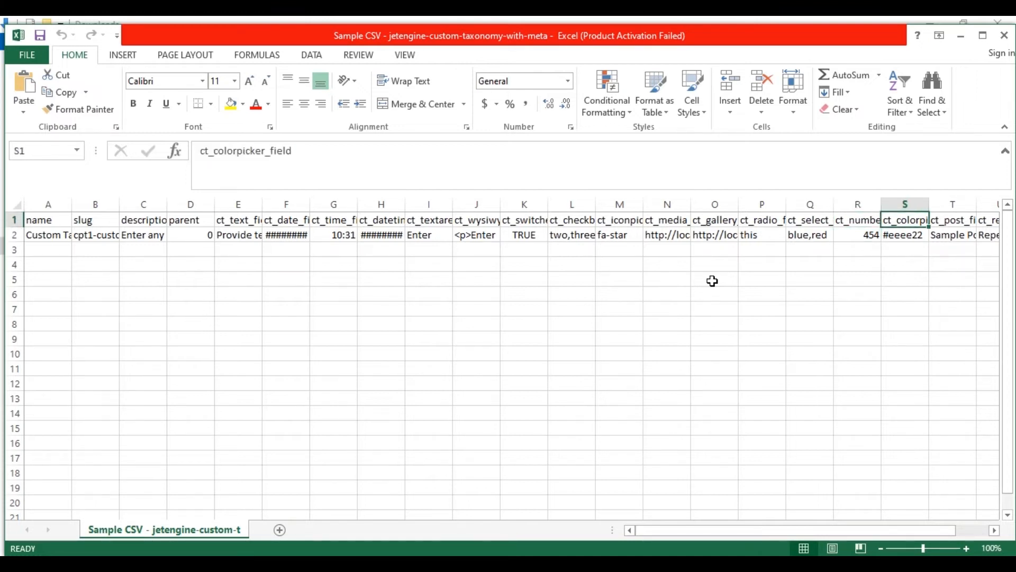
key("Down")
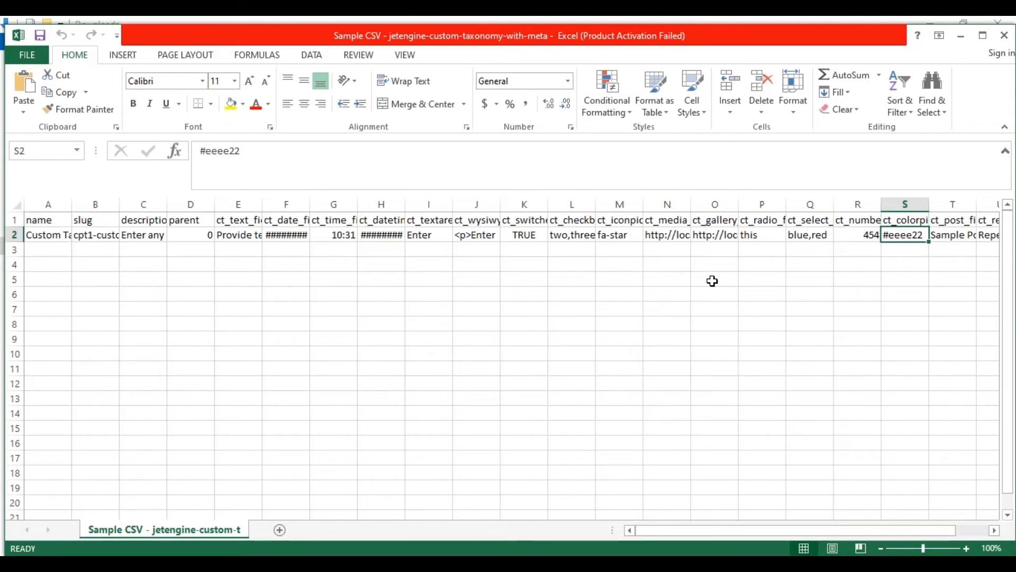
Examine the sample values under ct_post_field and ct_repeater_text_field, noting how multiple entries are separated
key("Up")
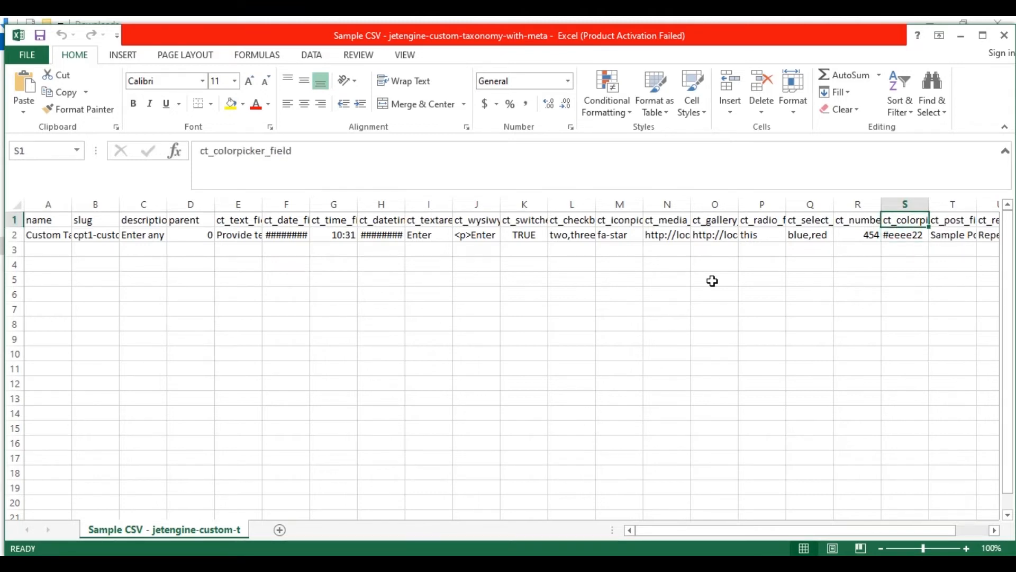
left_click_drag(715, 532, 792, 536)
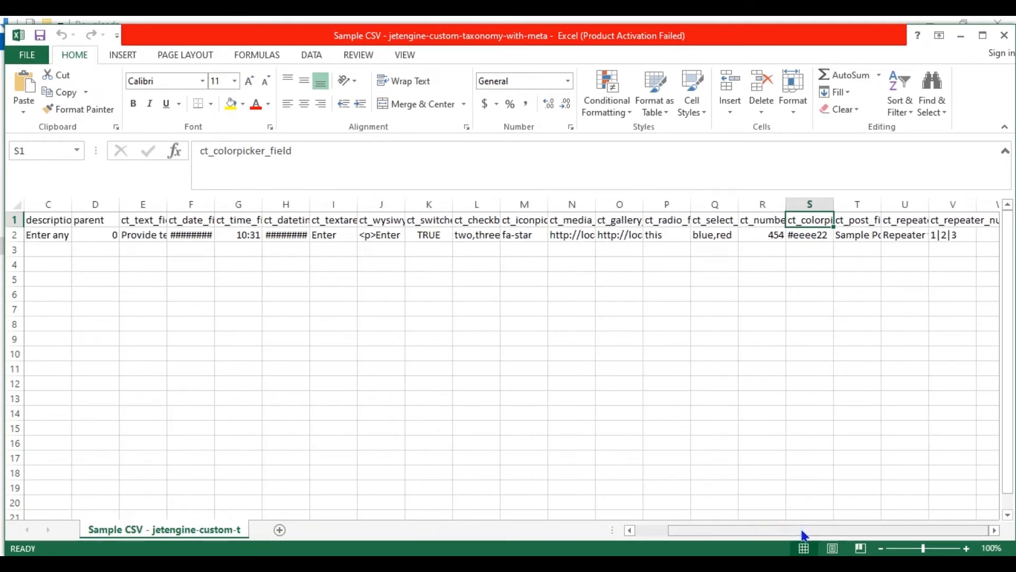
key("Right")
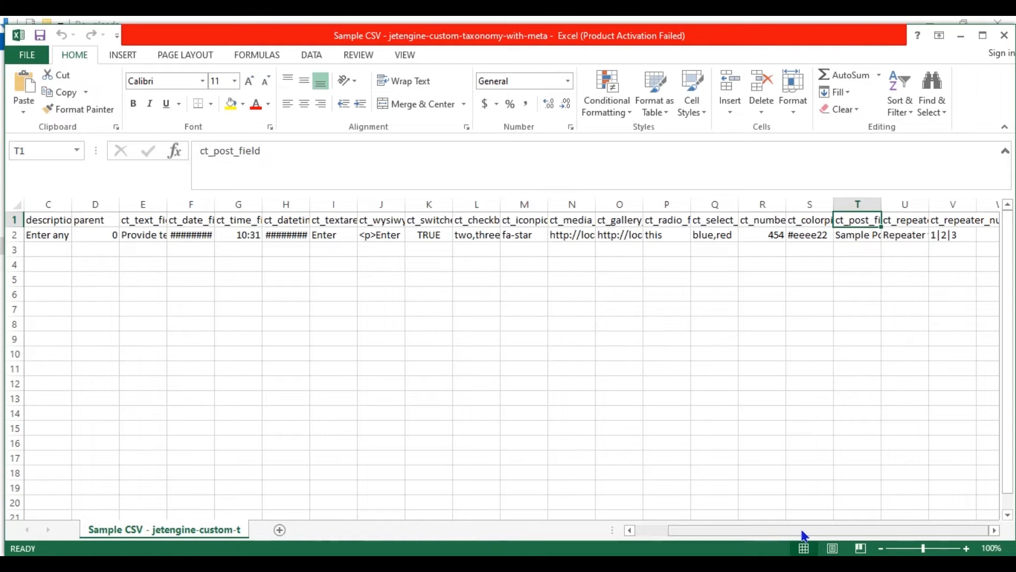
key("Down")
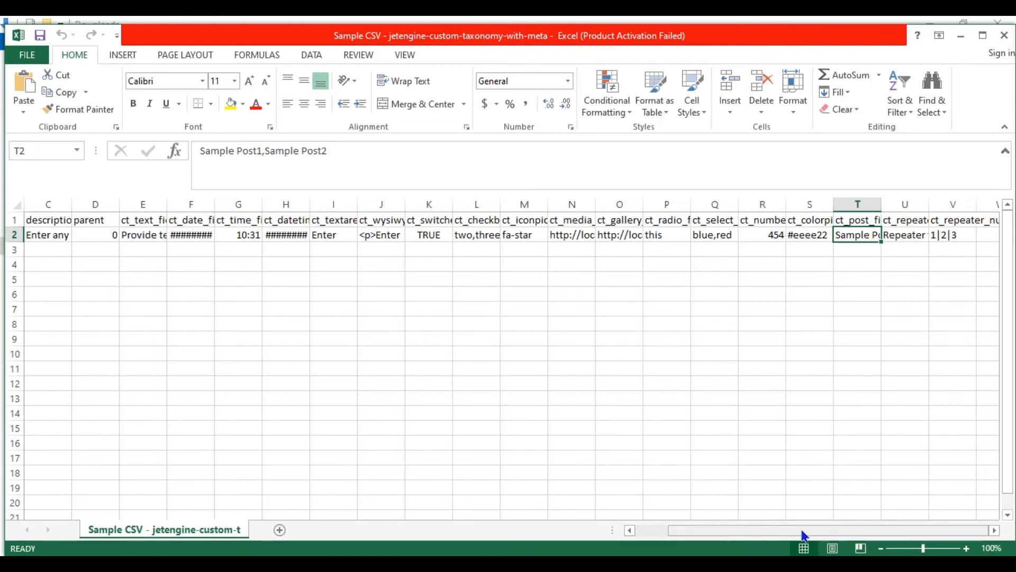
key("Up")
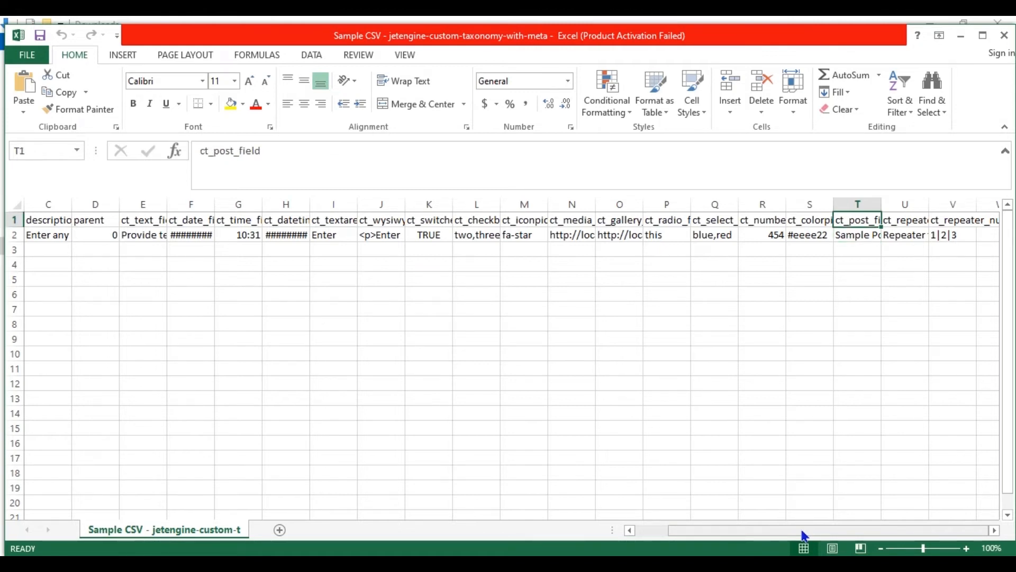
key("Right")
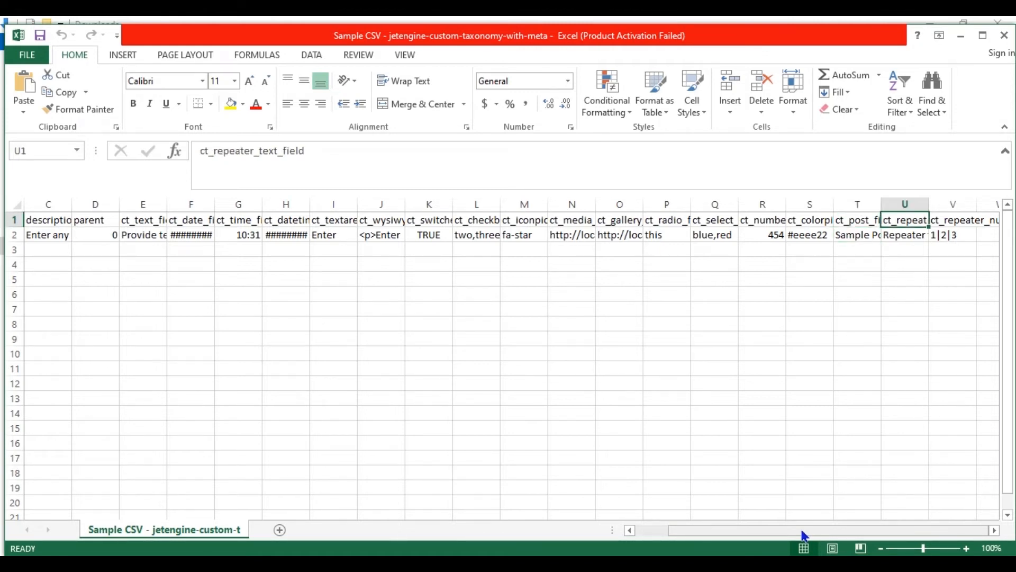
key("Down")
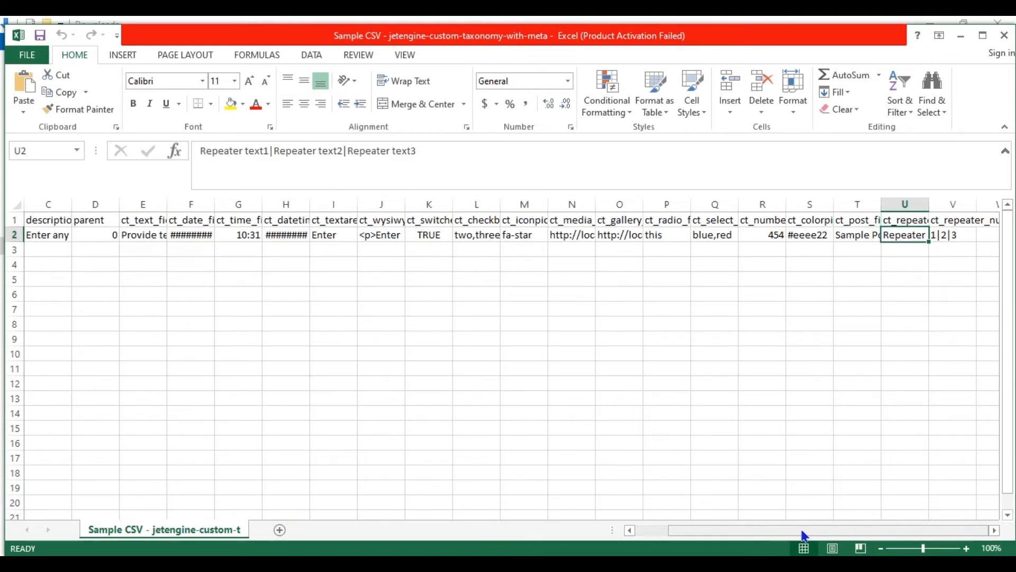
Compare the ct_repeater_number_field header with its sample value in row 2, noting how the repeater entries are separated
key("Up")
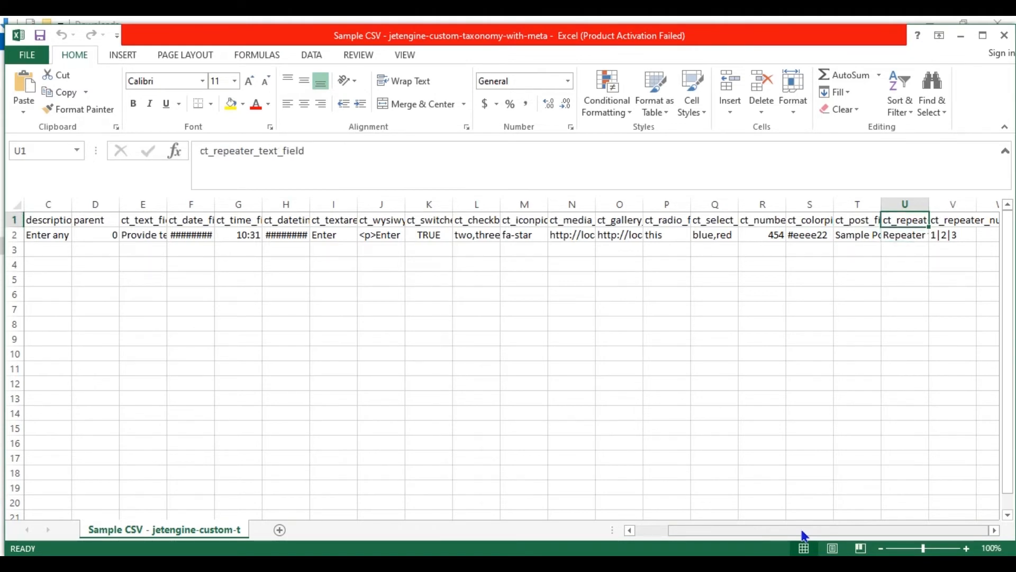
key("Right")
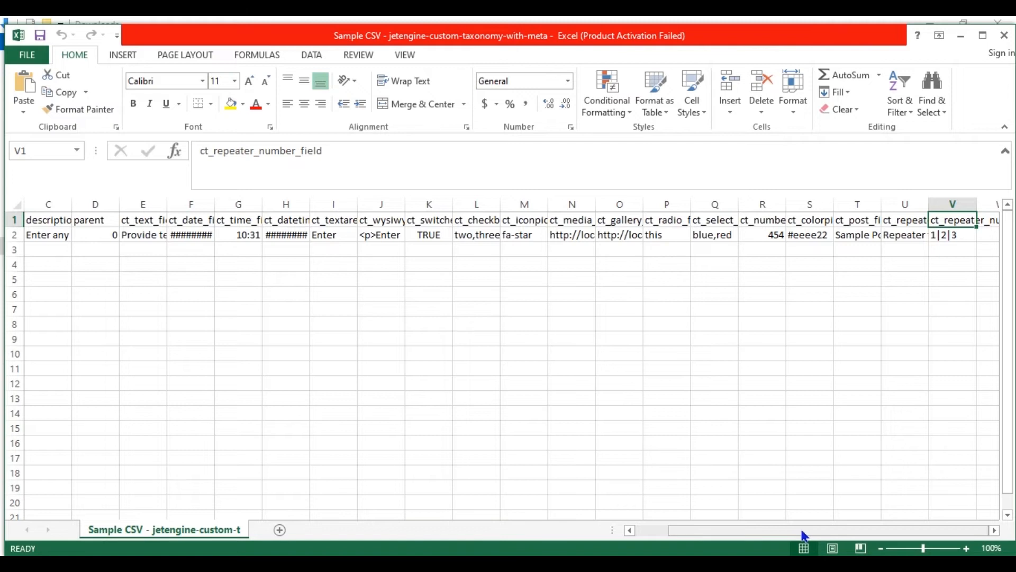
key("Down")
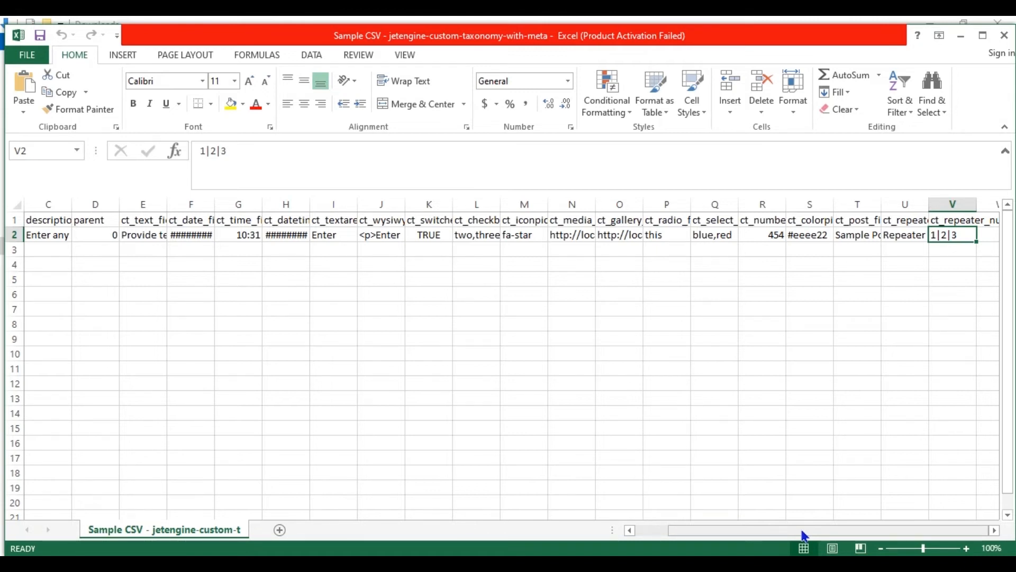
key("Down")
key("Right")
key("Up")
key("Up")
key("Left")
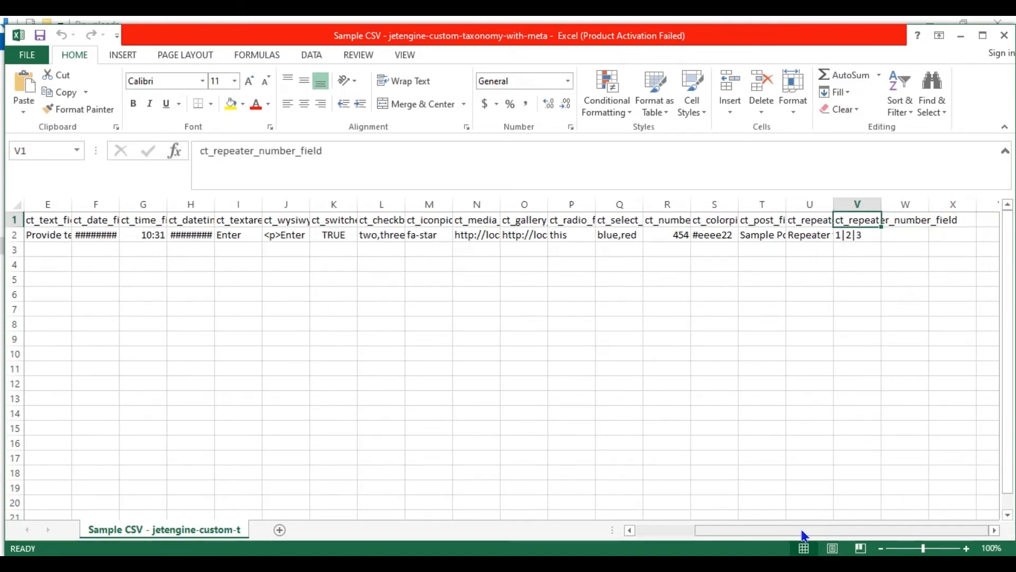
key("Down")
key("Down")
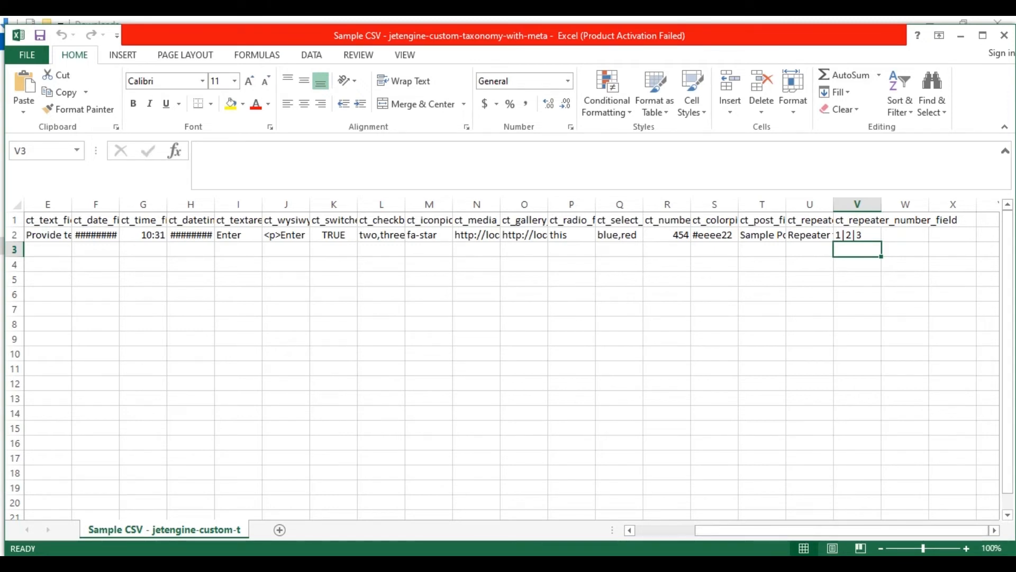
Switch to the WordPress admin in the browser and open the Ultimate CSV Importer PRO plugin
key("alt+Tab")
left_click(529, 449)
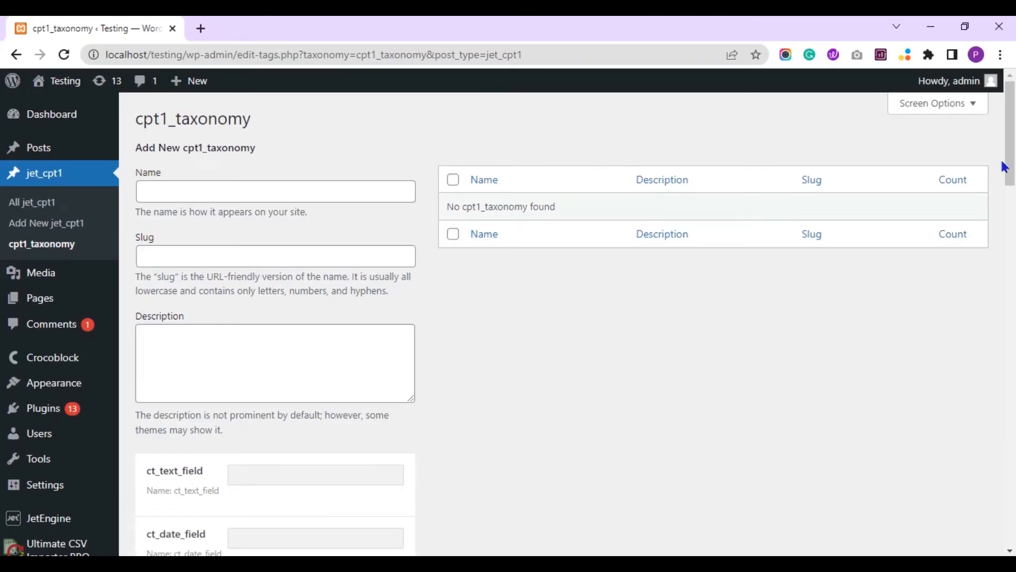
scroll(1005, 167, "down", 4)
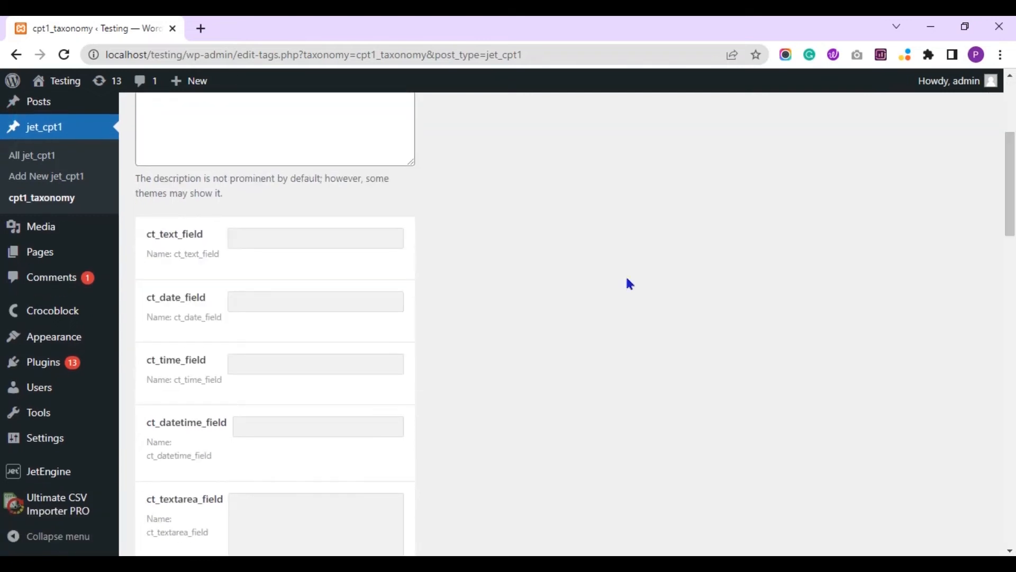
left_click(87, 511)
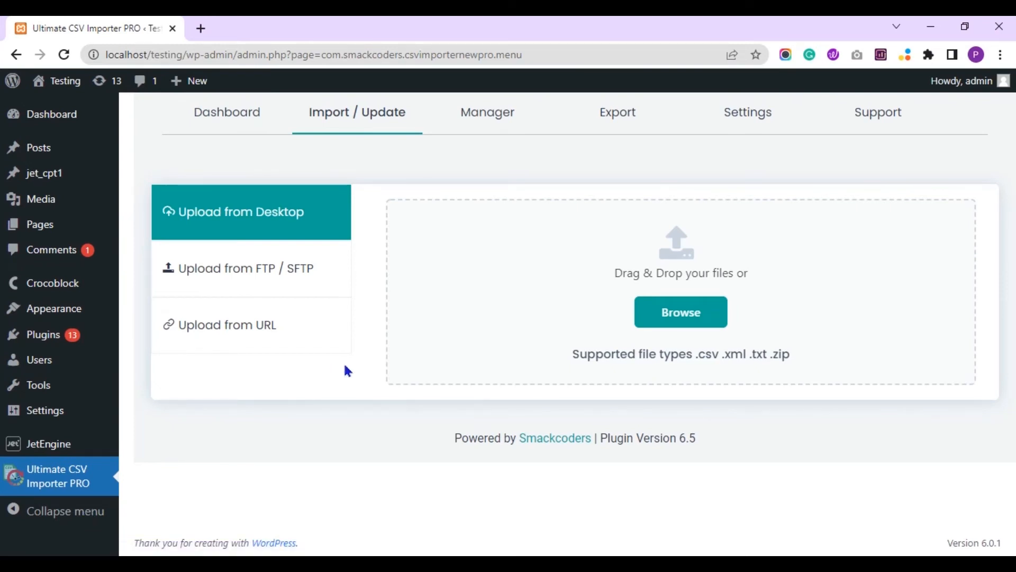
Look at the FTP / SFTP and URL upload options, then return to uploading from the desktop
left_click(326, 280)
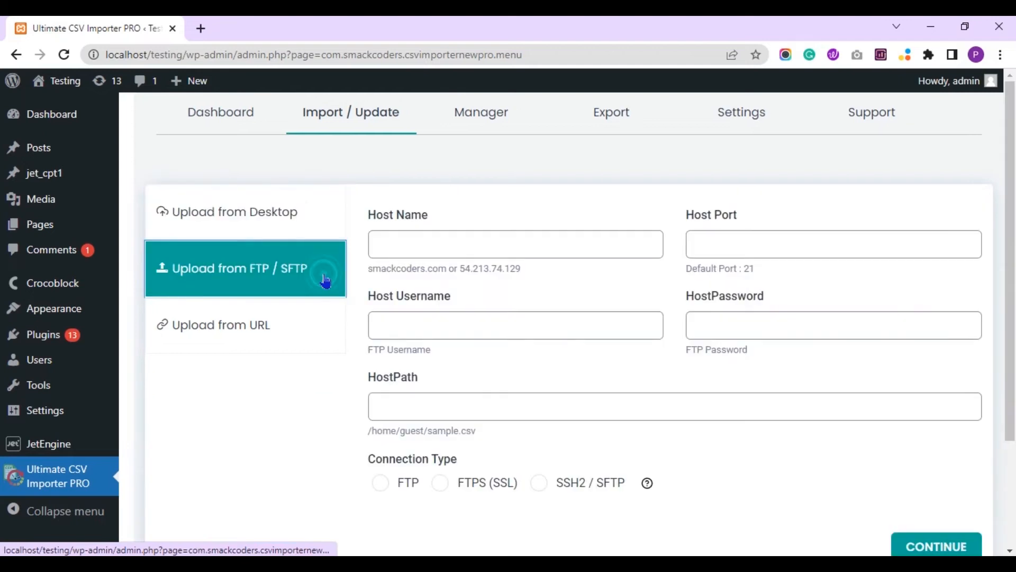
left_click(323, 328)
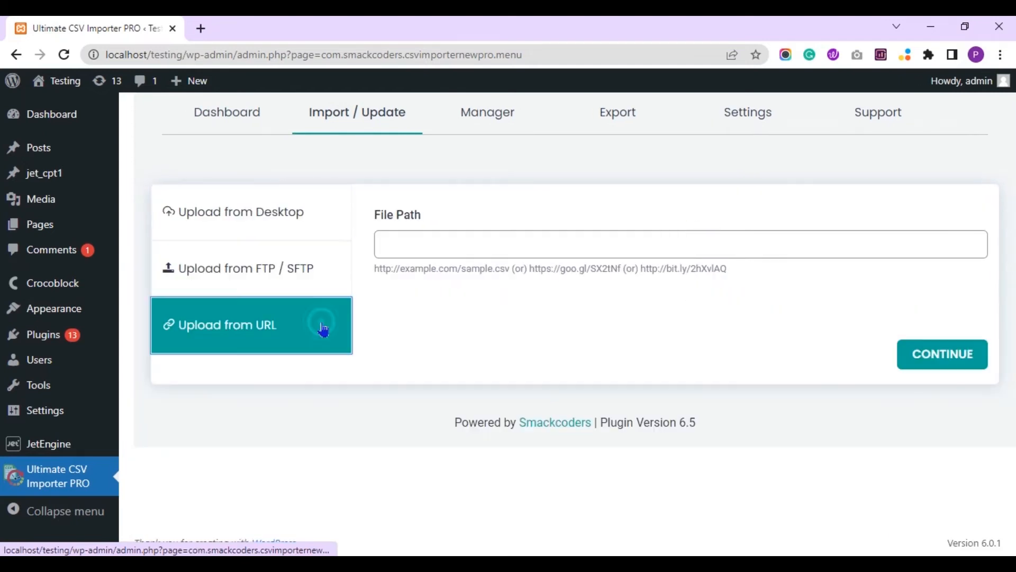
left_click(289, 233)
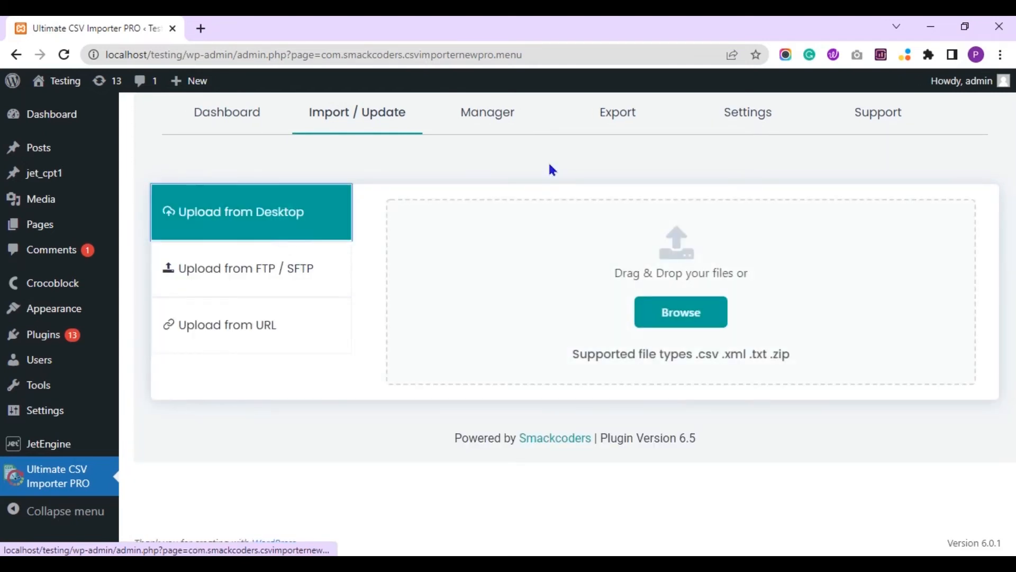
Upload the file Sample CSV - jetengine-custom-taxonomy-with-meta from the Downloads folder
left_click(660, 309)
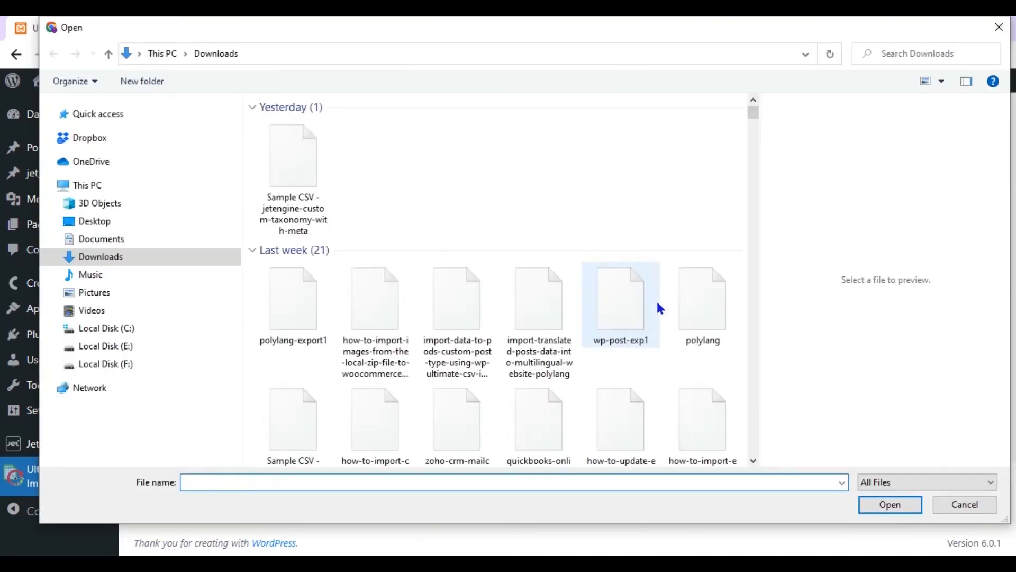
left_click(303, 183)
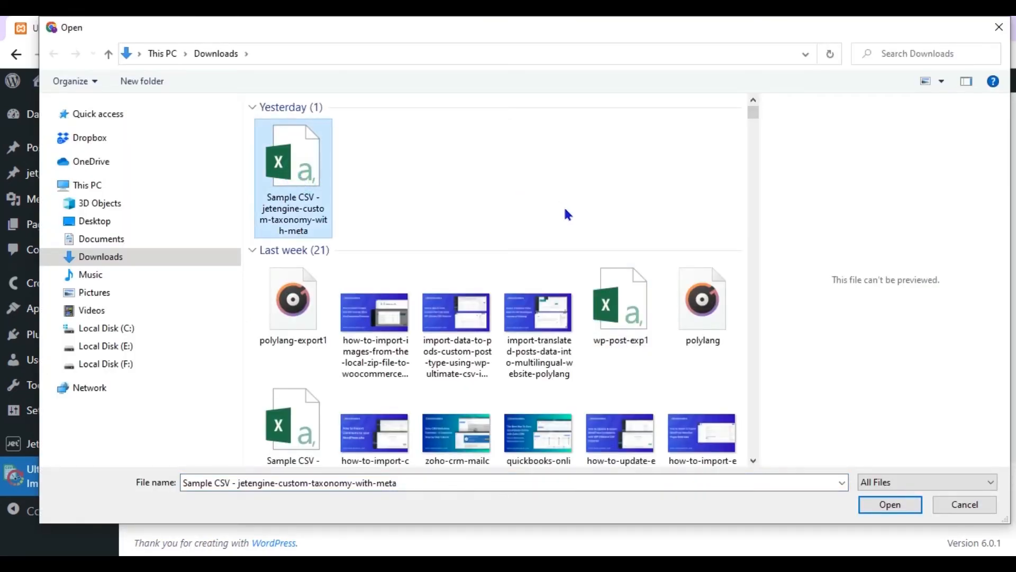
left_click(879, 505)
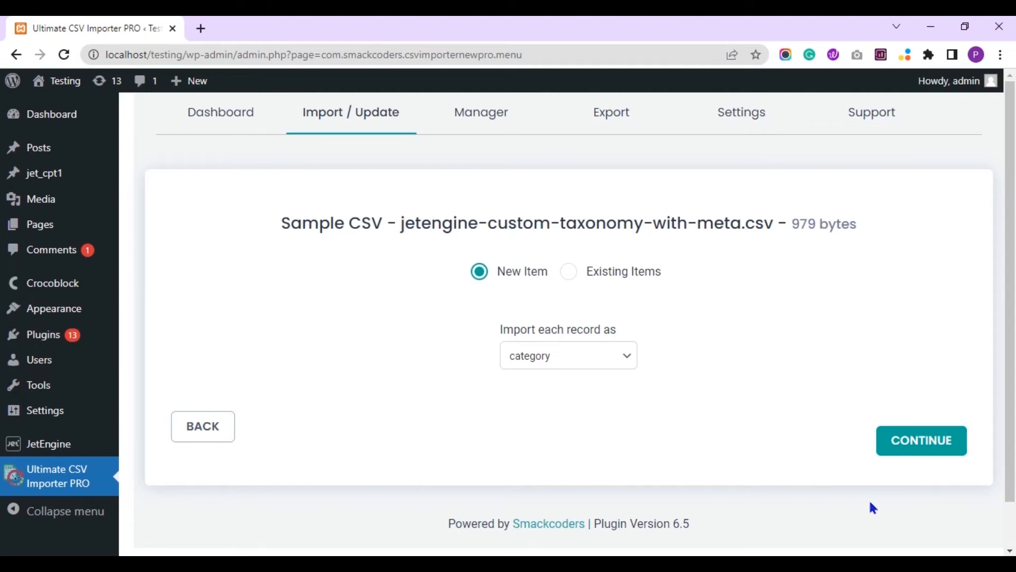
Set the records to import as the cpt1_taxonomy taxonomy
left_click(626, 359)
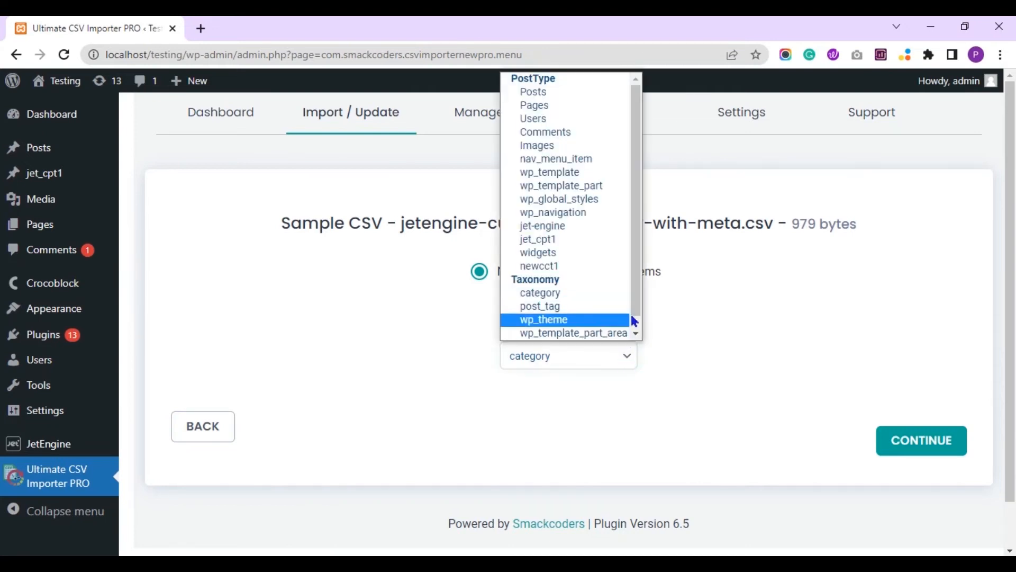
scroll(630, 319, "down", 1)
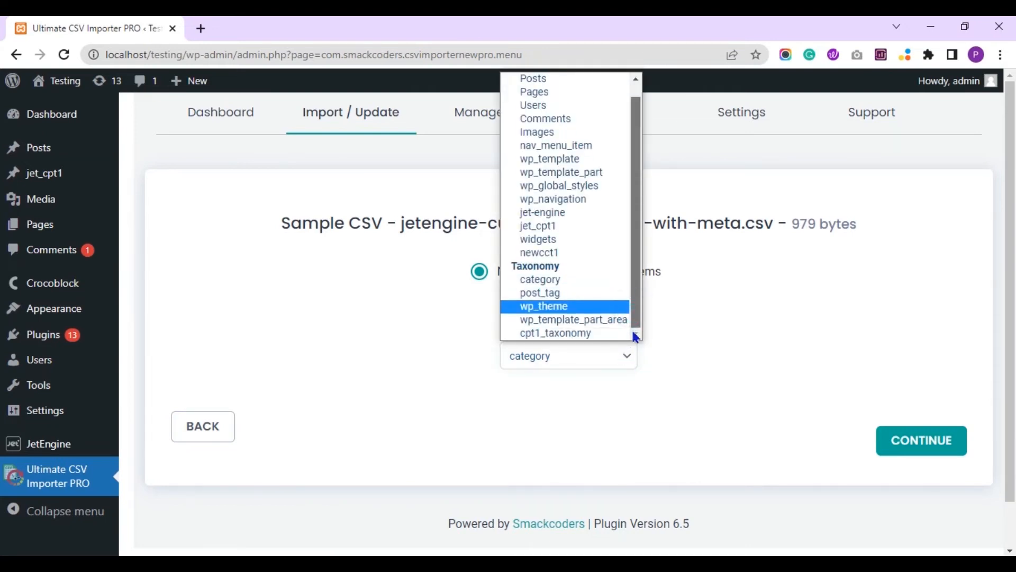
left_click(596, 337)
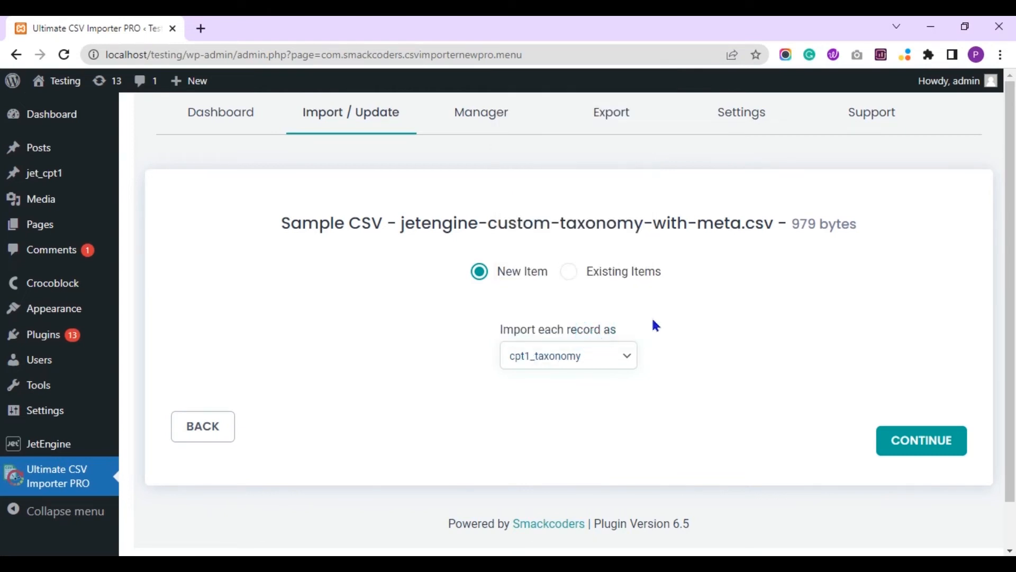
Open the cpt1_taxonomy page of jet_cpt1 in a separate browser tab and return to the importer
mouse_move(65, 173)
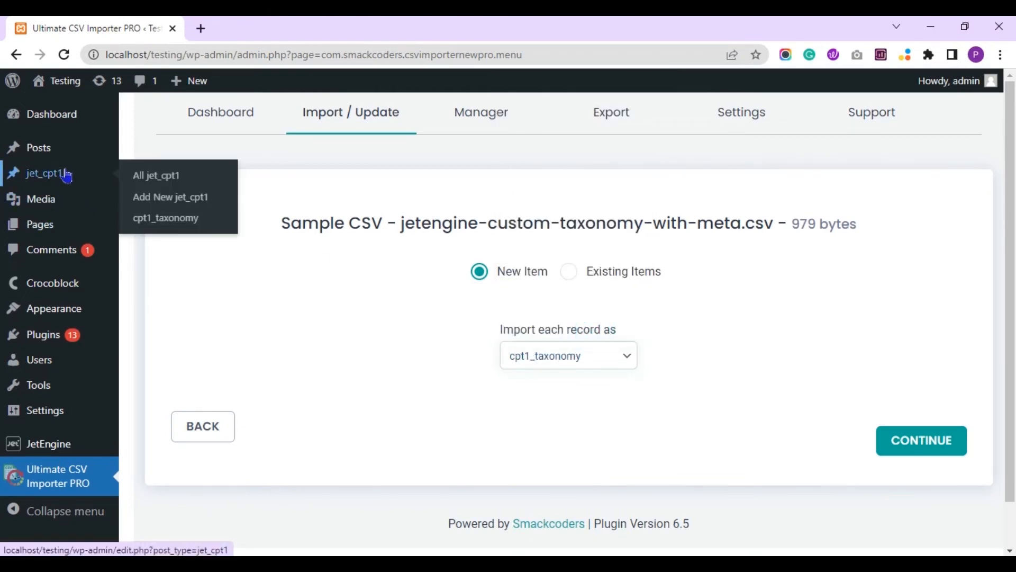
right_click(153, 223)
left_click(165, 227)
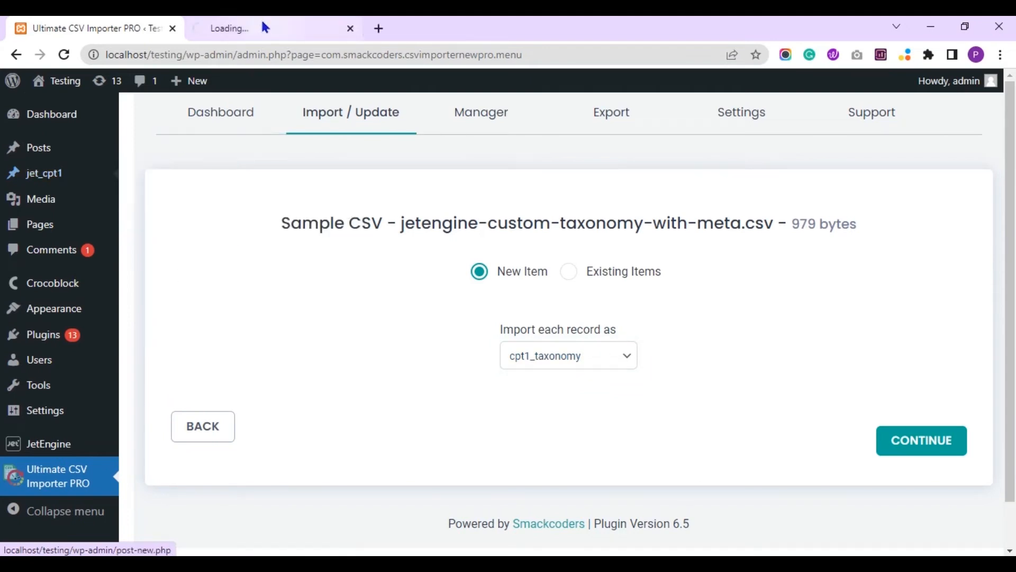
left_click(266, 27)
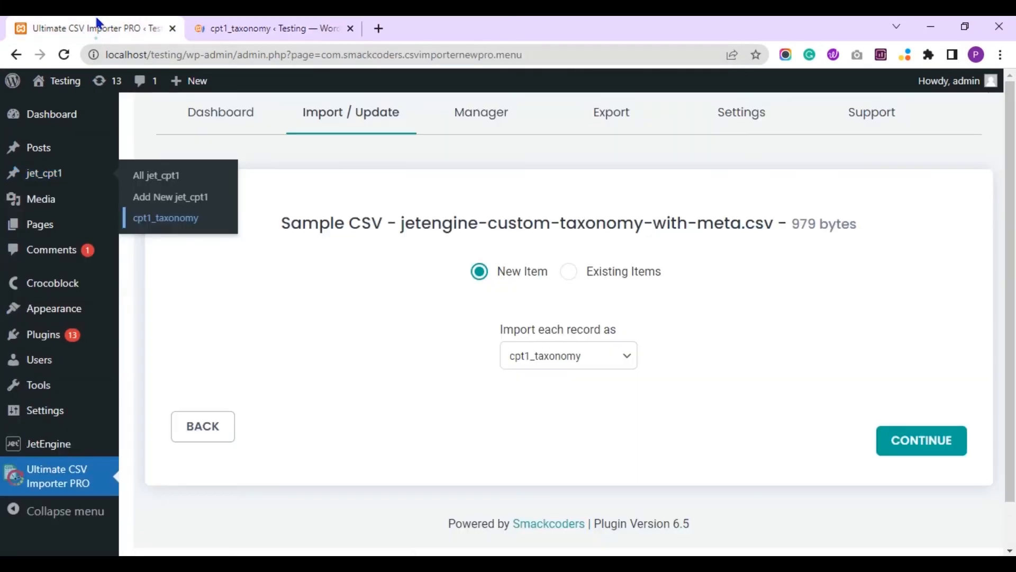
left_click(90, 28)
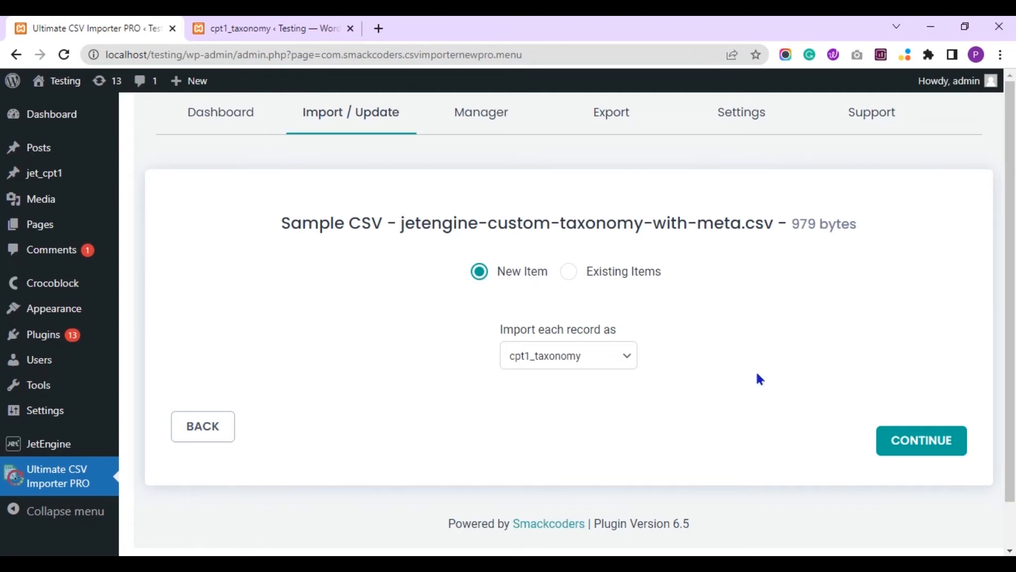
Continue the import with a new mapping and check the CSV headers assigned to the WordPress Core Fields
left_click(883, 445)
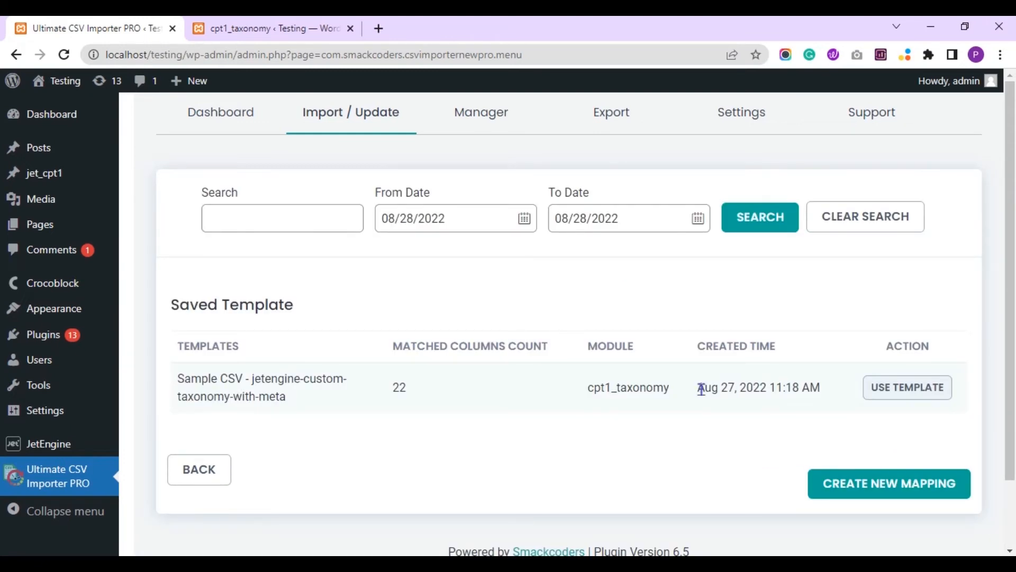
left_click(870, 492)
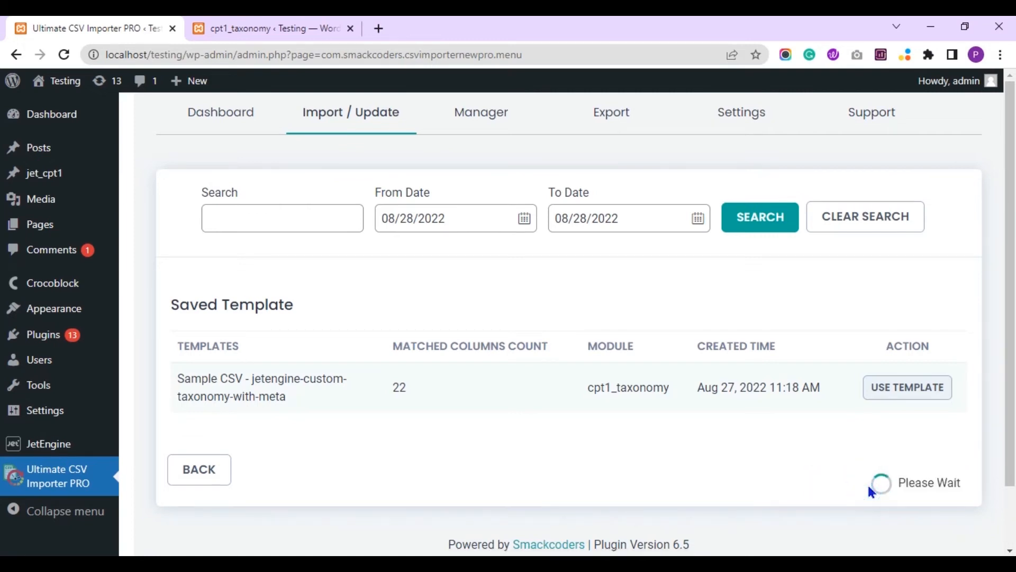
left_click(1006, 214)
left_click_drag(1009, 210, 1015, 265)
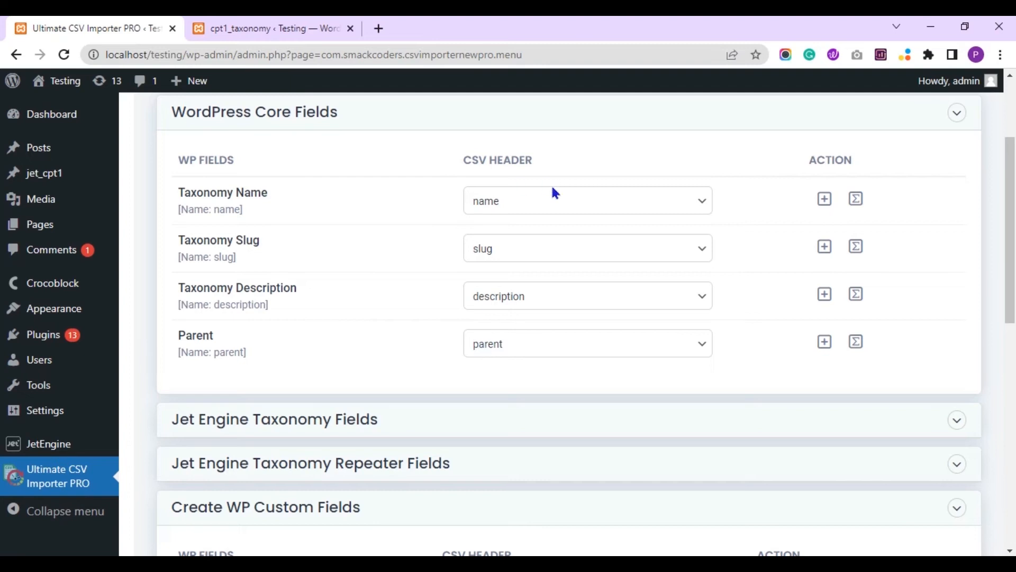
Expand the Jet Engine Taxonomy Fields and Jet Engine Taxonomy Repeater Fields sections and check their CSV header mappings
left_click_drag(1010, 296, 1010, 385)
left_click(881, 191)
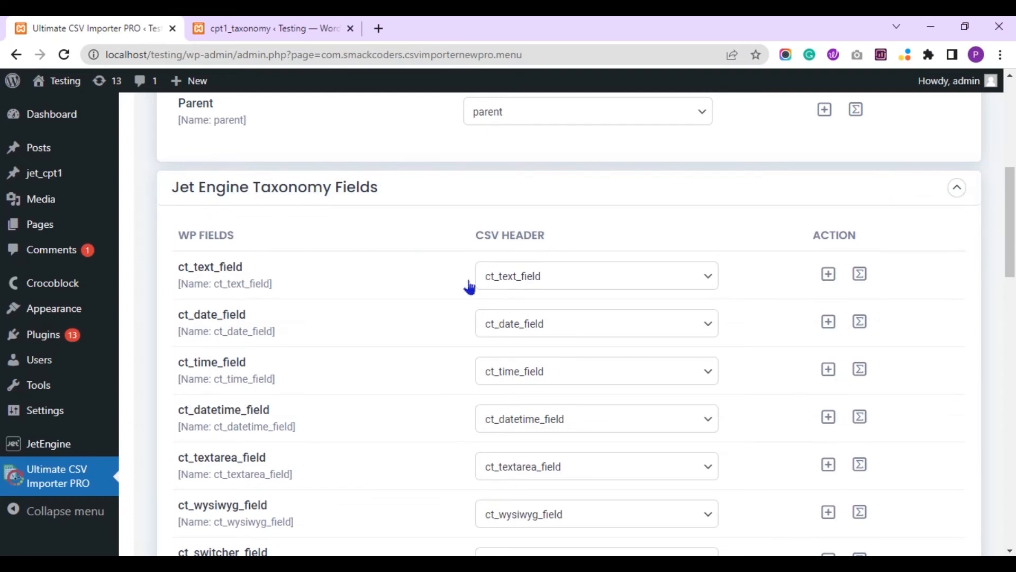
left_click_drag(1011, 262, 1012, 402)
left_click(952, 394)
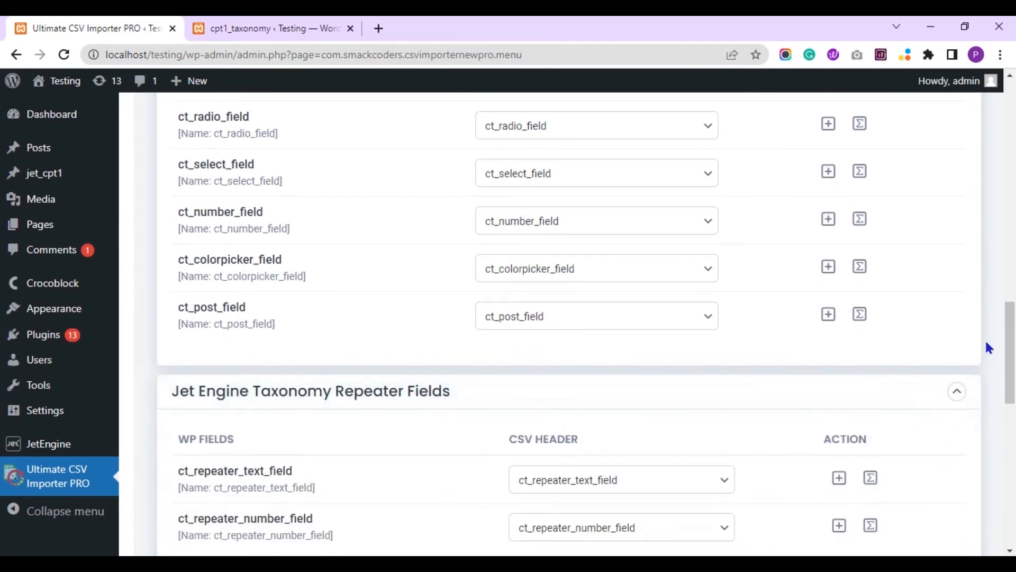
scroll(3, 337, "down", 3)
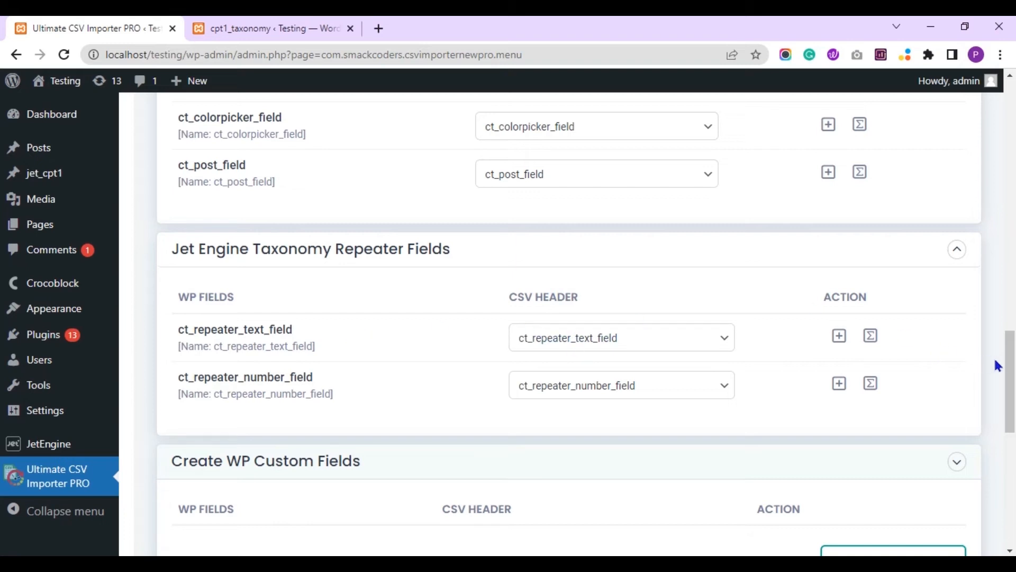
Remove the "Sample CSV - " prefix from the name the mapping is saved under and continue to the media handling settings
left_click_drag(1012, 368, 1012, 483)
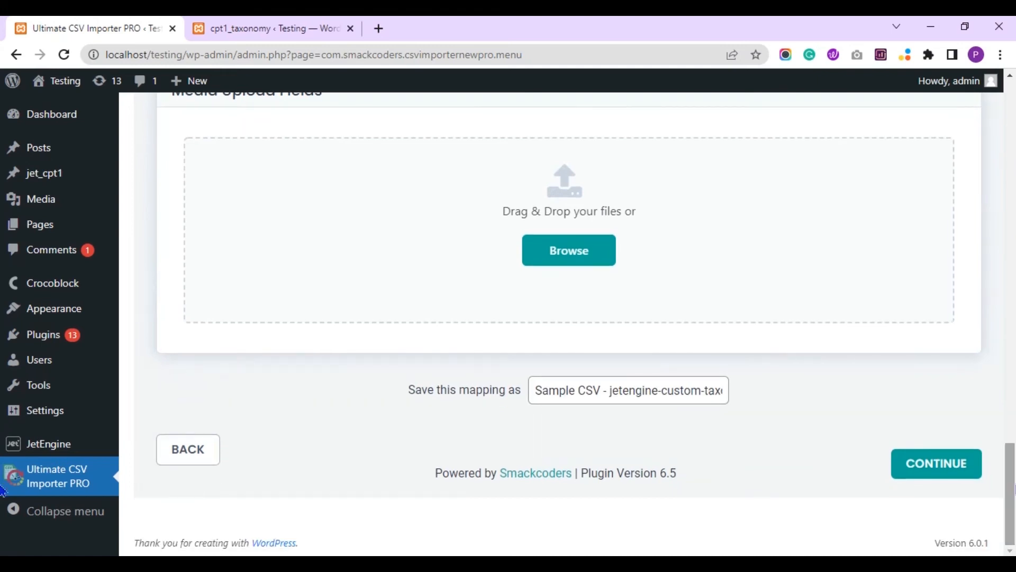
left_click(609, 390)
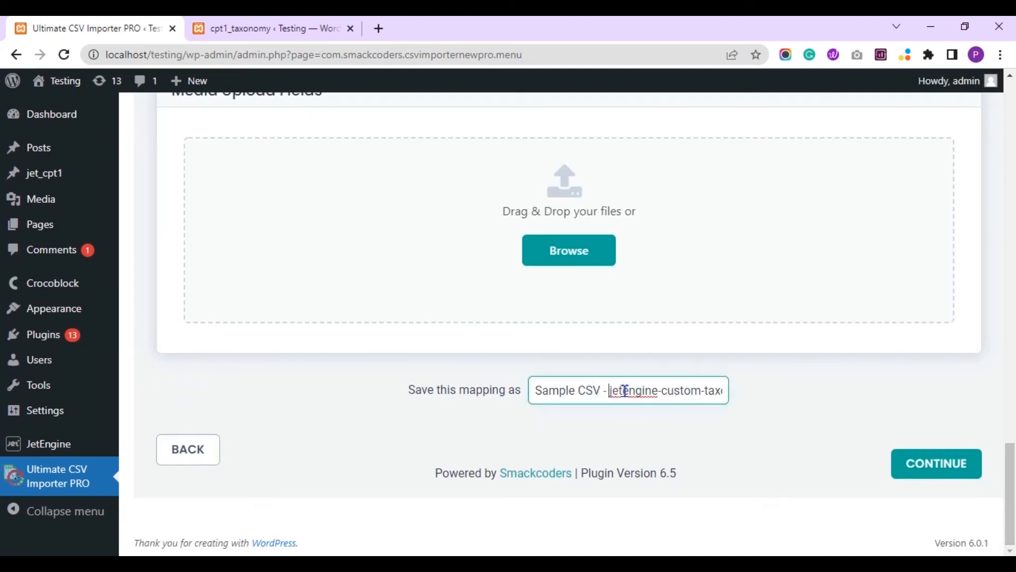
key("shift+Home")
key("BackSpace")
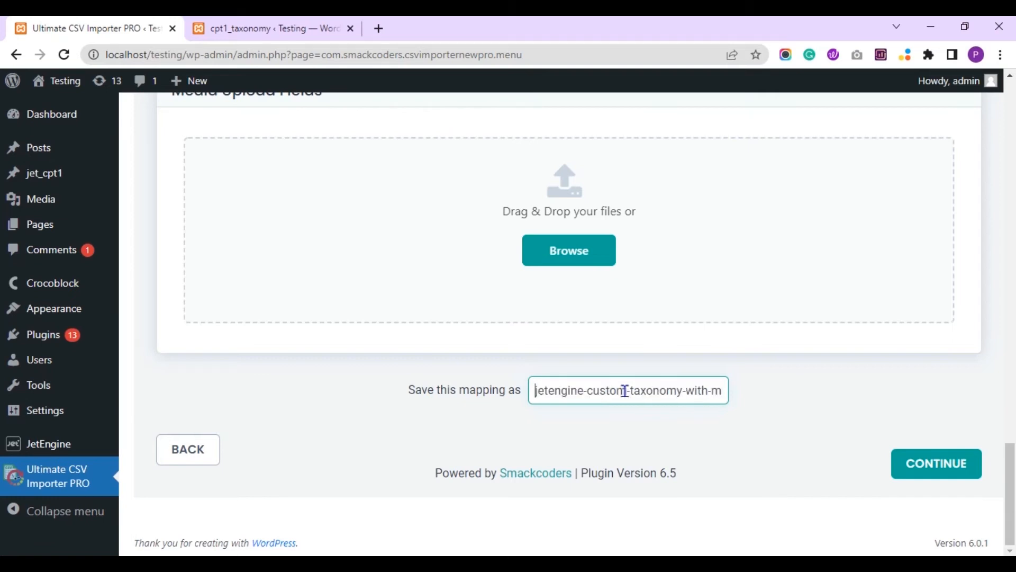
key("ctrl+Right")
key("Right")
key("Right")
key("Right")
key("Right")
key("Right")
key("Right")
key("Right")
key("Right")
key("Right")
key("Right")
key("Home")
left_click(863, 415)
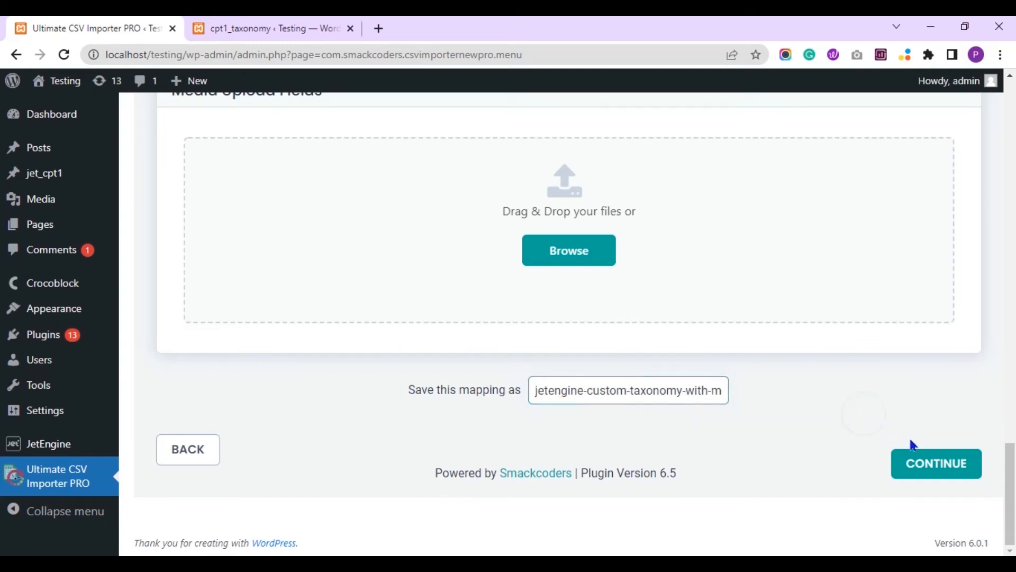
left_click(942, 478)
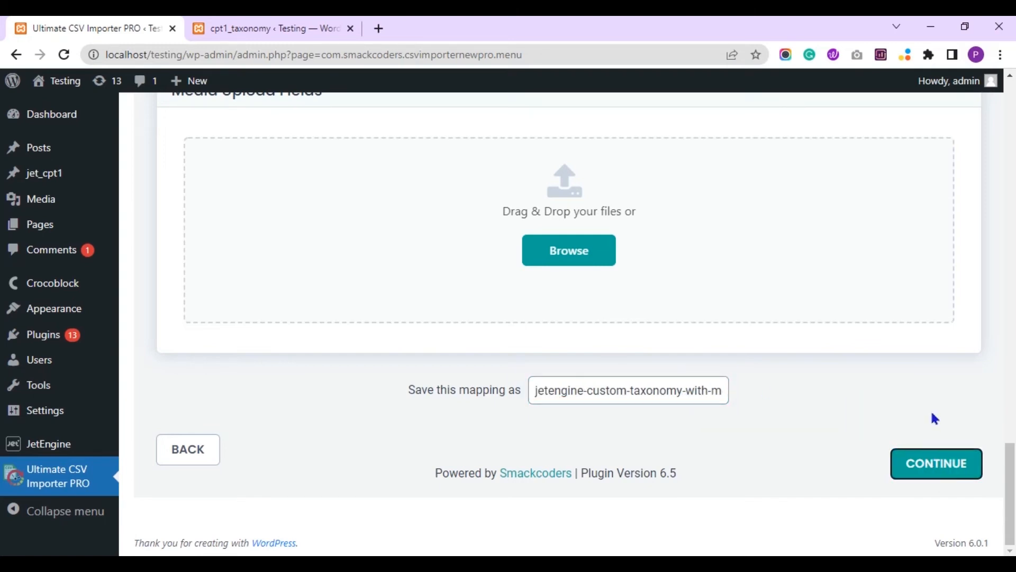
Review the featured image media handling options and continue with them as set to the import configuration
left_click_drag(1010, 434, 1009, 233)
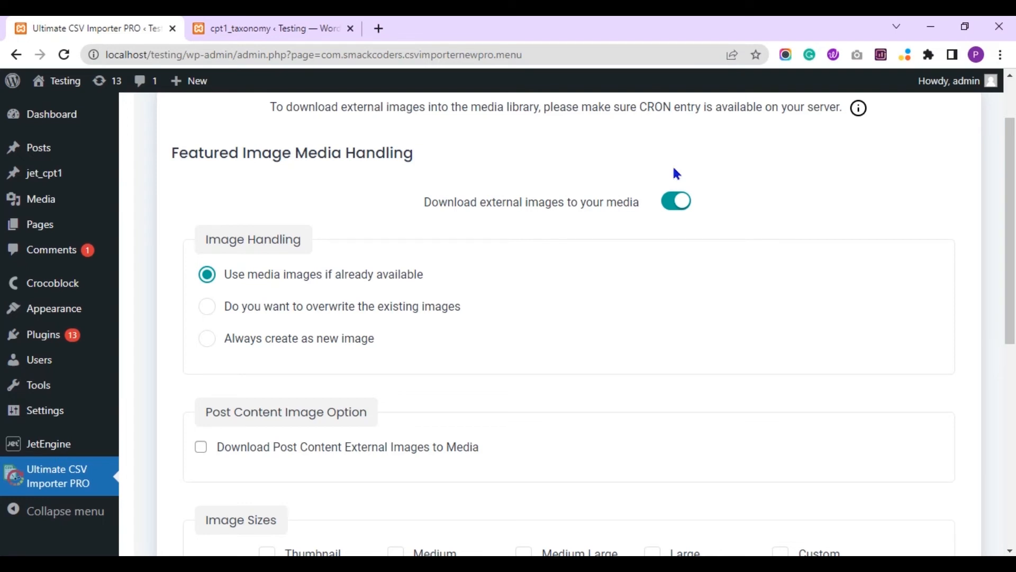
left_click_drag(1014, 193, 1015, 272)
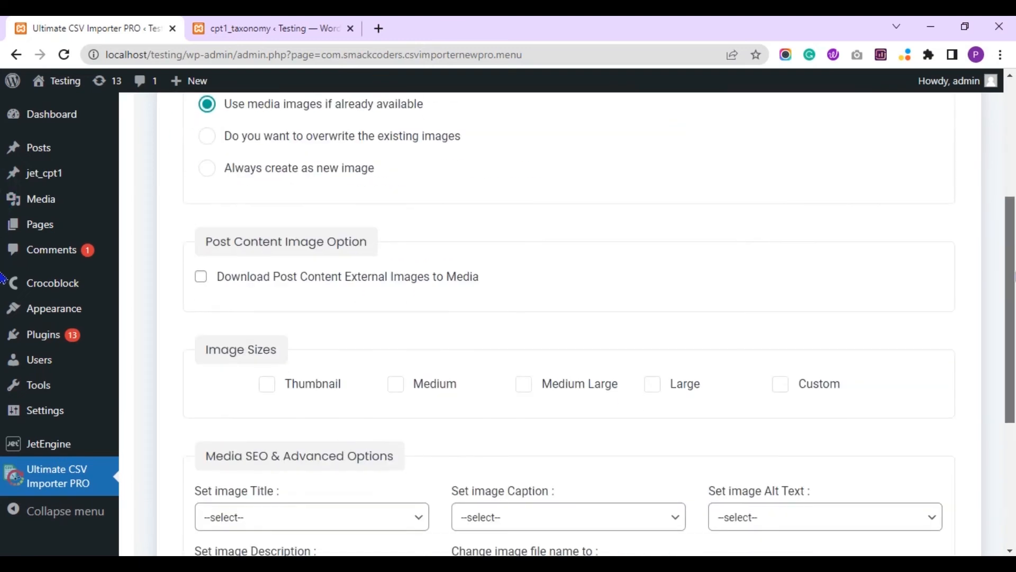
scroll(3, 278, "down", 5)
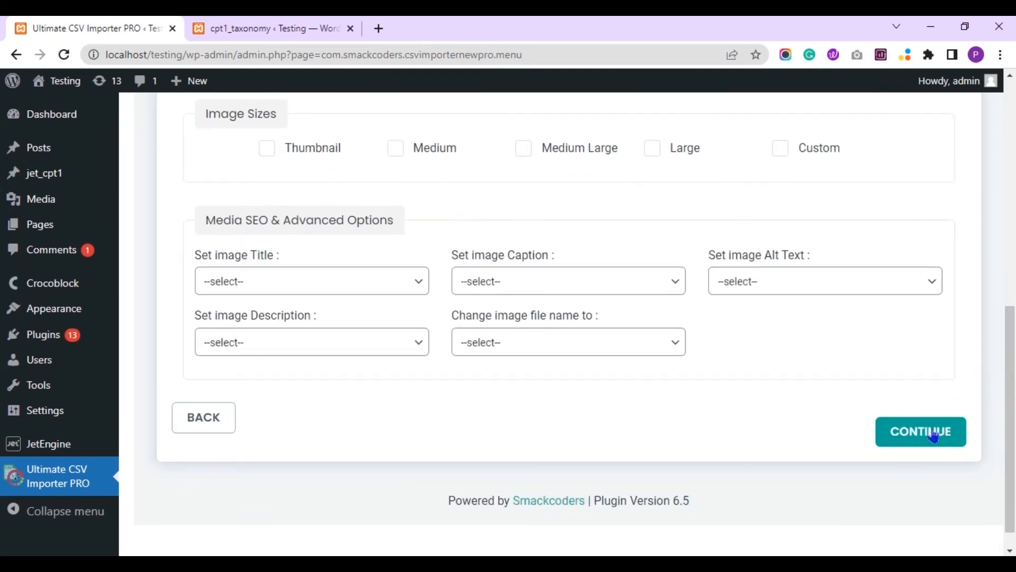
left_click(934, 435)
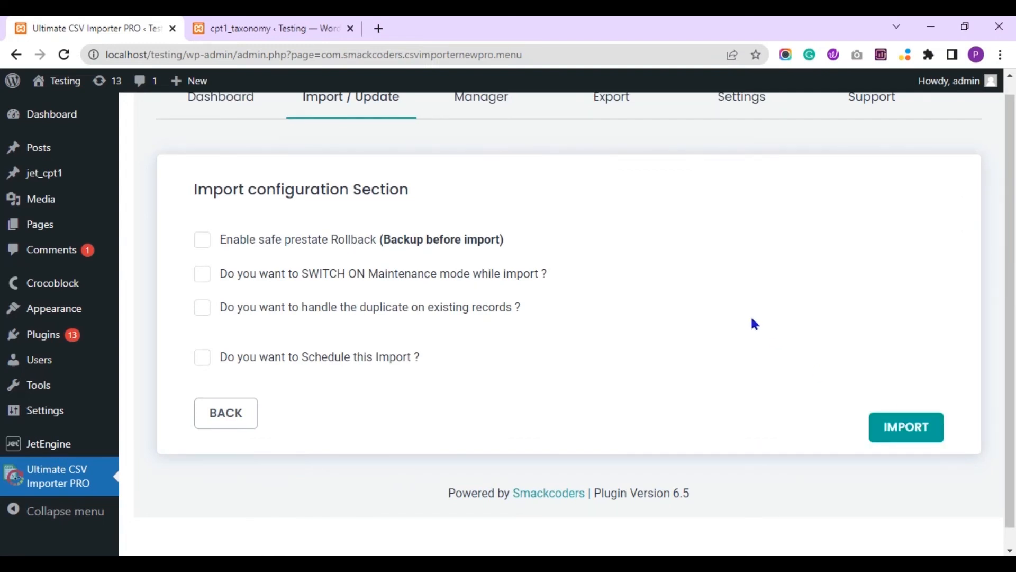
Check the import scheduling options, switch scheduling back off and run the import immediately
left_click(201, 362)
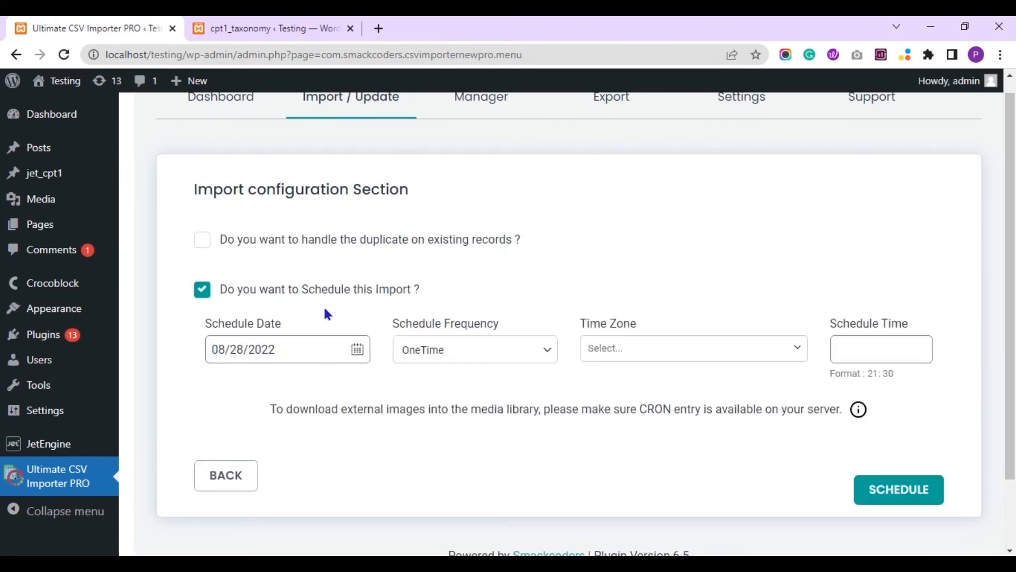
left_click(204, 289)
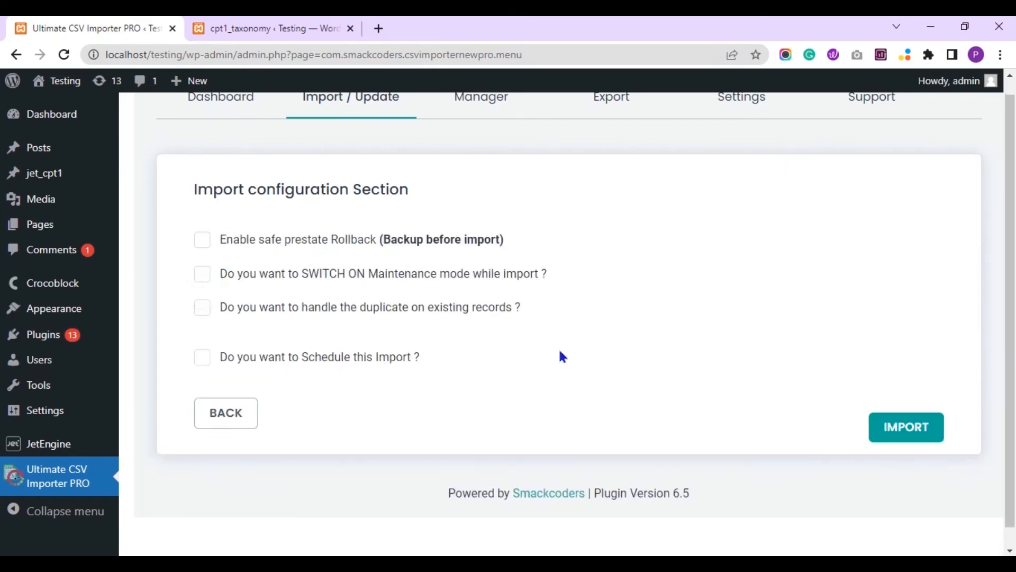
left_click(906, 434)
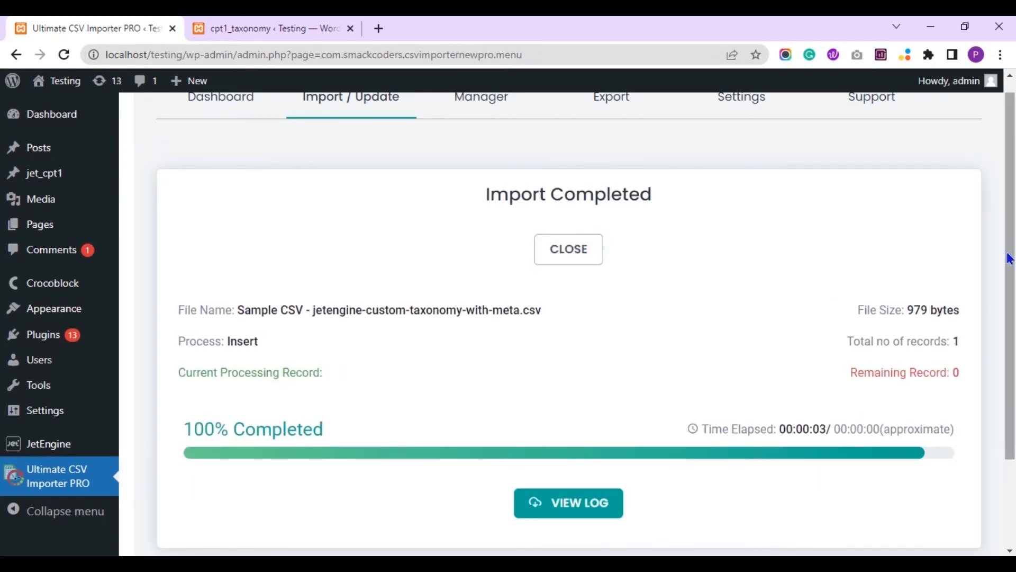
View the log of the completed import and open the inserted taxonomy term through its Admin View link
left_click_drag(1009, 249, 1011, 303)
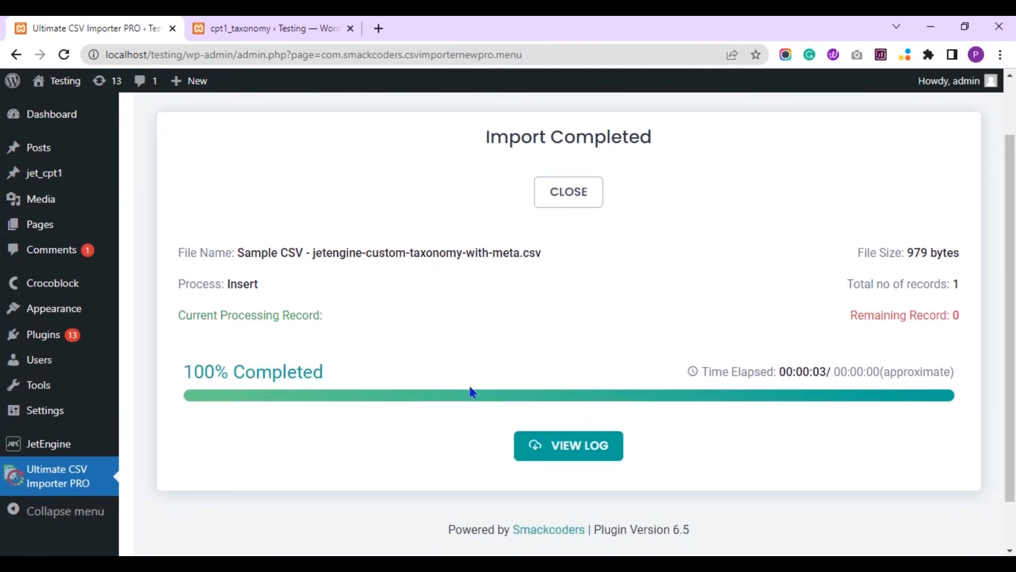
left_click(585, 460)
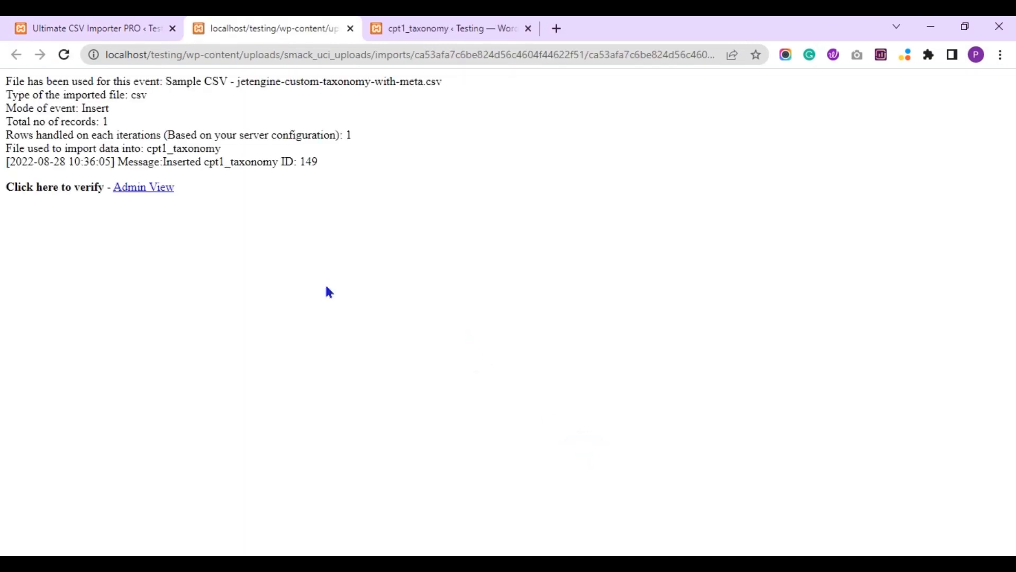
left_click(150, 188)
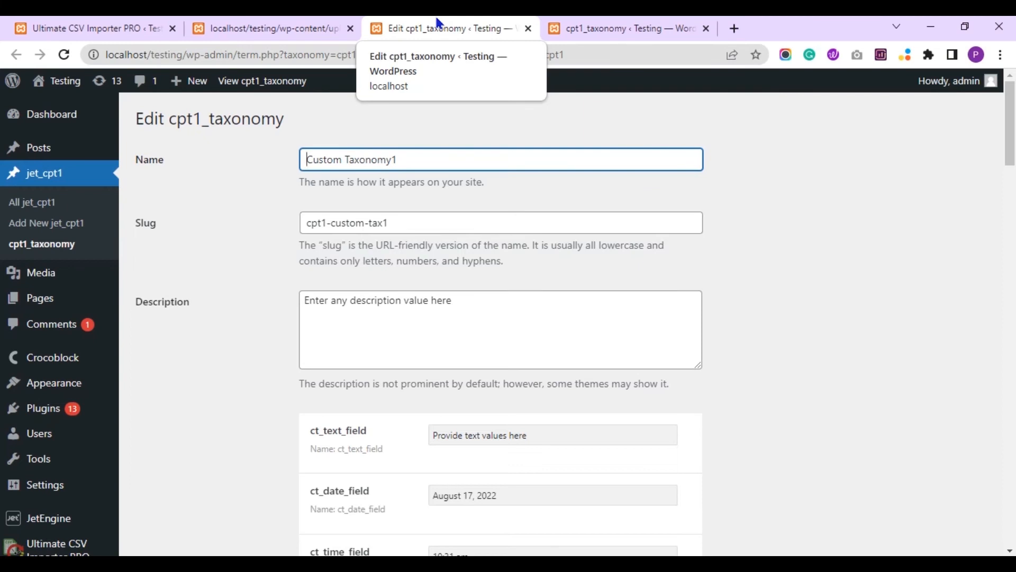
Examine the imported term's name, slug, description and all its custom meta fields, including the media, gallery and repeater fields
left_click(735, 195)
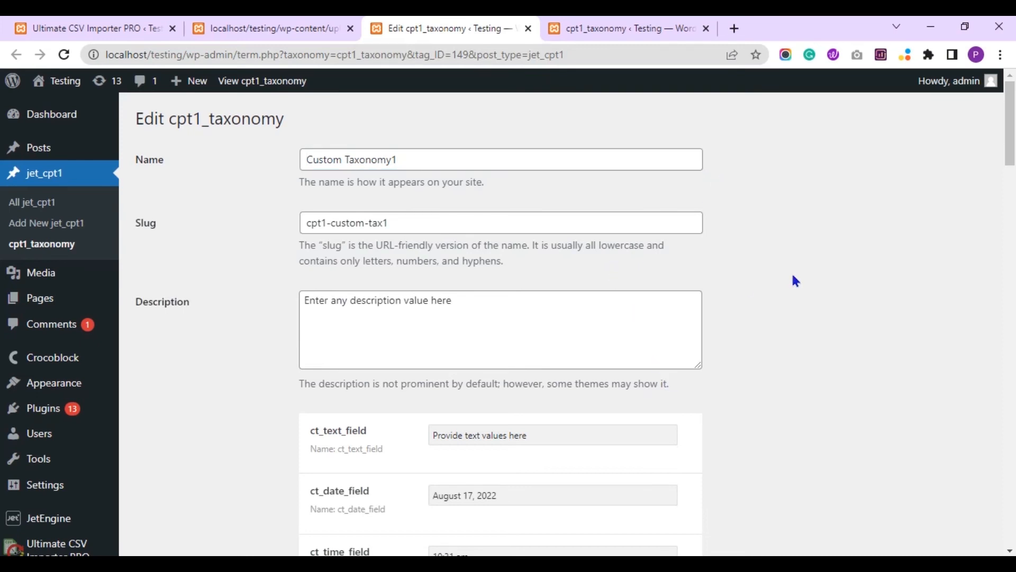
scroll(2, 143, "down", 4)
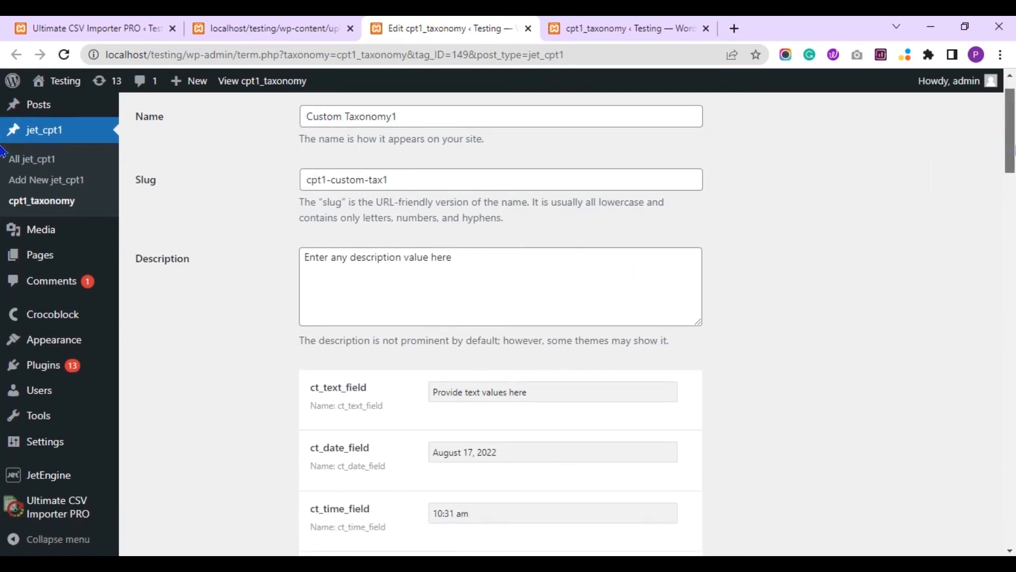
scroll(3, 183, "down", 1)
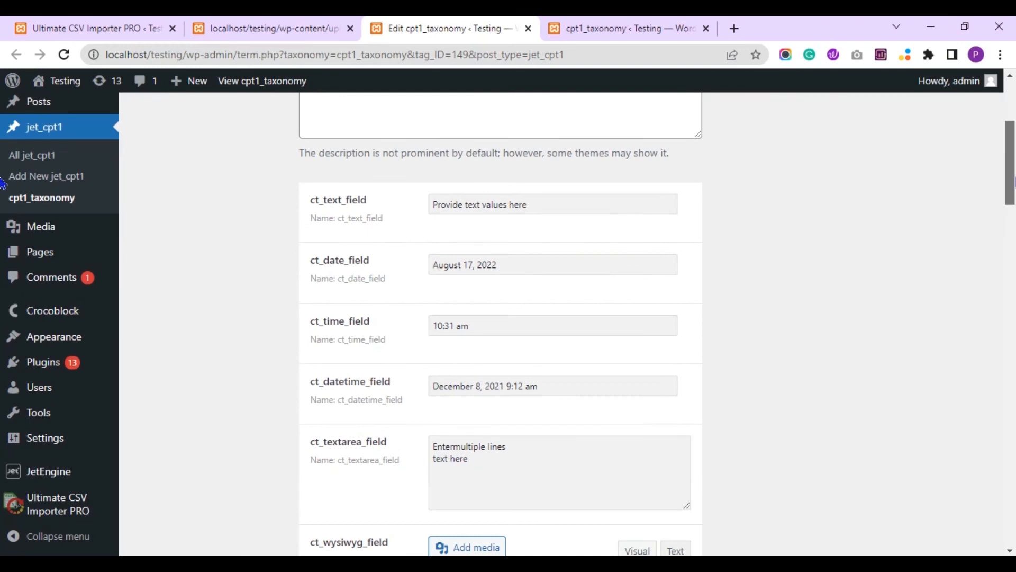
scroll(3, 183, "down", 4)
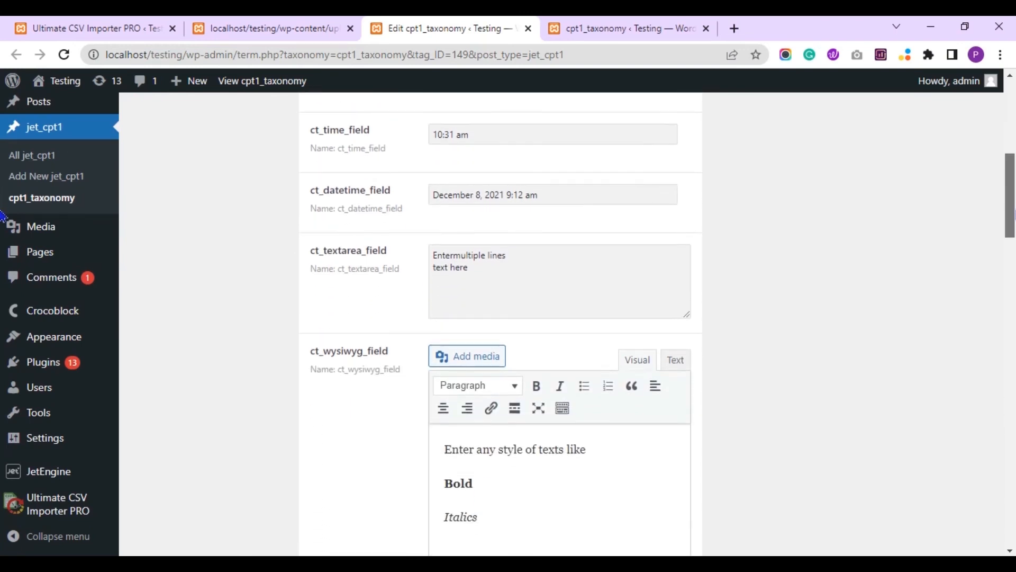
scroll(3, 216, "down", 10)
scroll(3, 306, "down", 6)
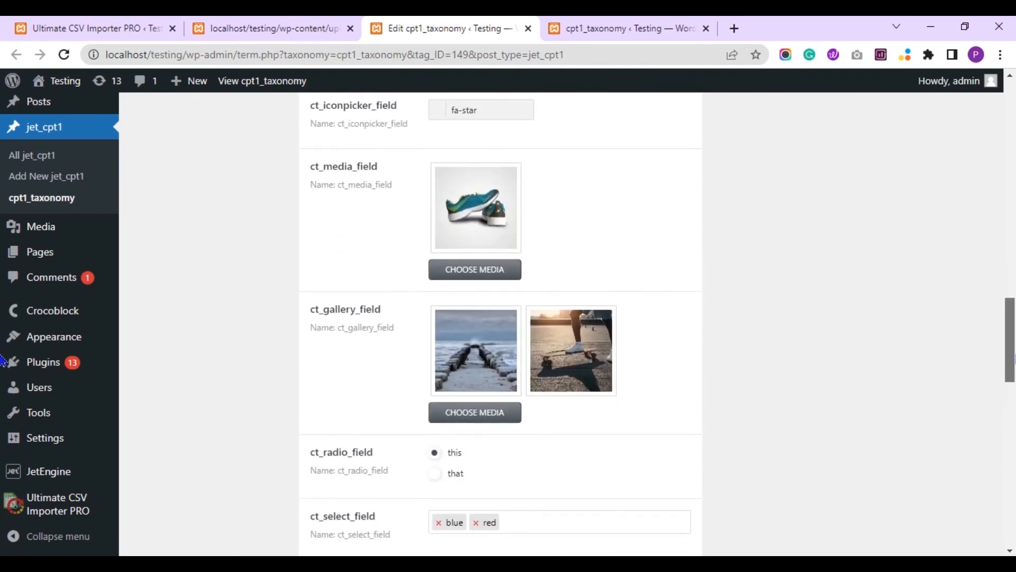
scroll(3, 361, "down", 6)
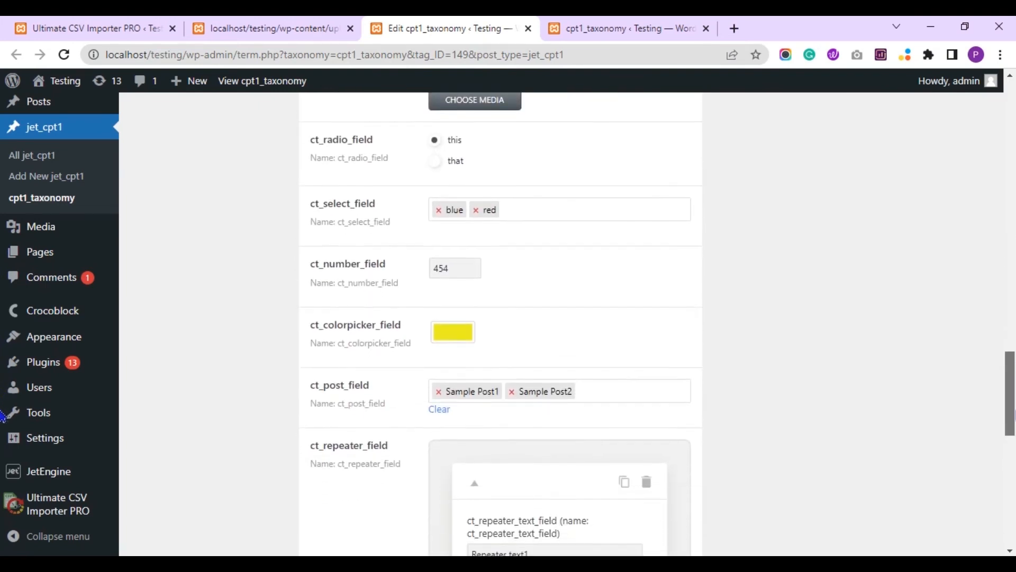
scroll(3, 415, "down", 8)
scroll(3, 497, "down", 4)
left_click_drag(1015, 530, 1011, 138)
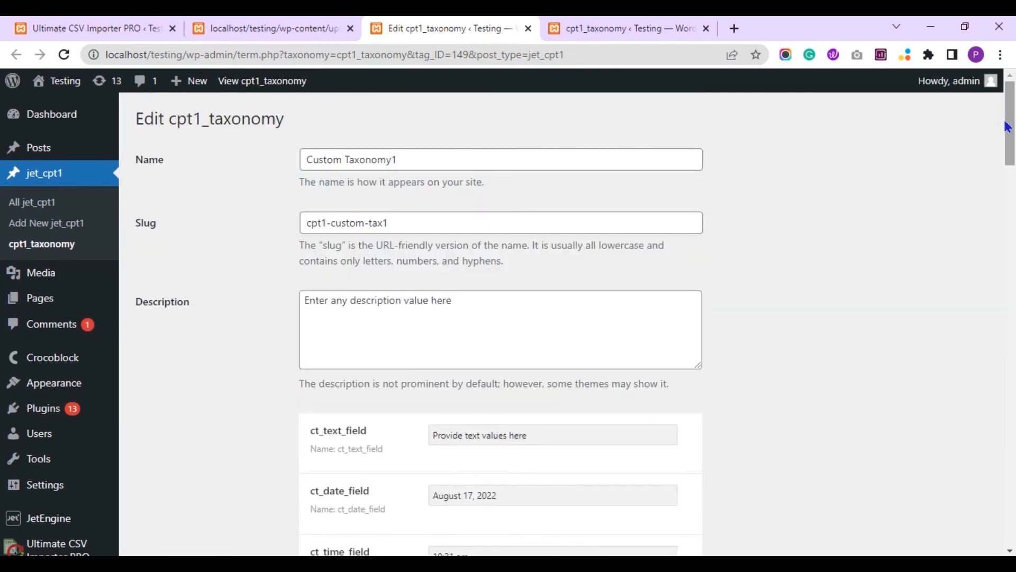
Switch to the browser tab with the cpt1_taxonomy list and reload it to check for the imported term
left_click(621, 32)
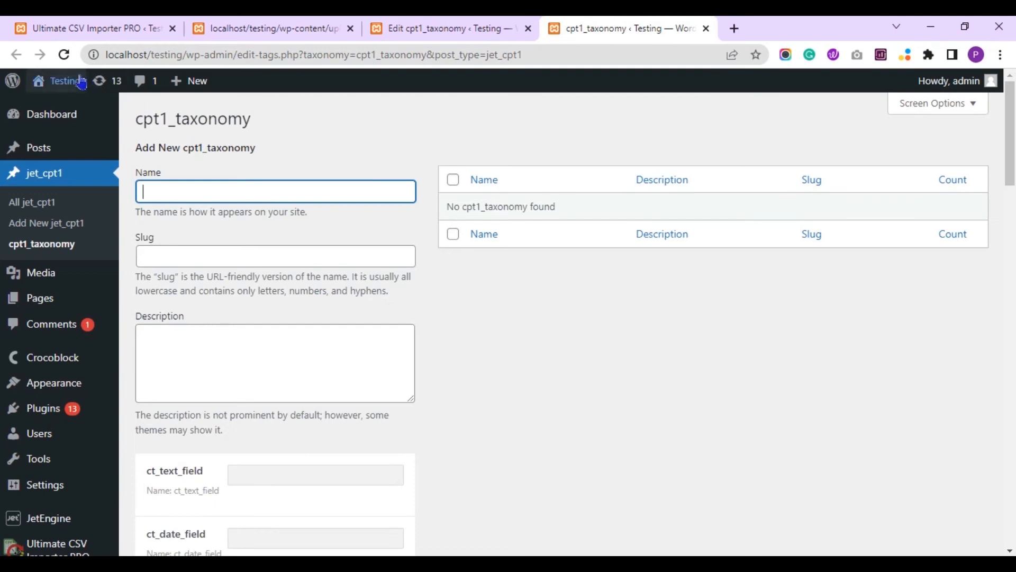
left_click(64, 55)
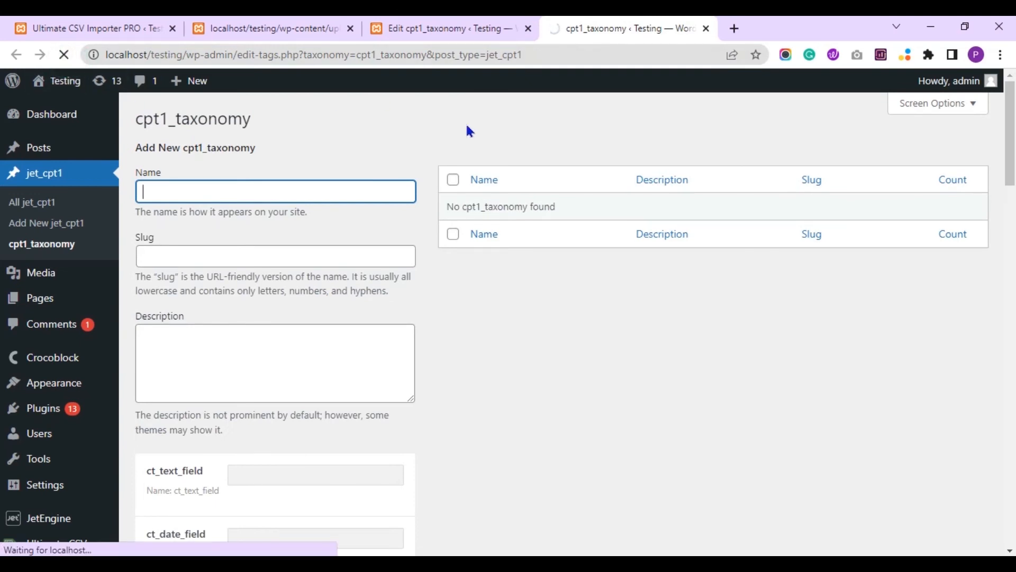
mouse_move(472, 247)
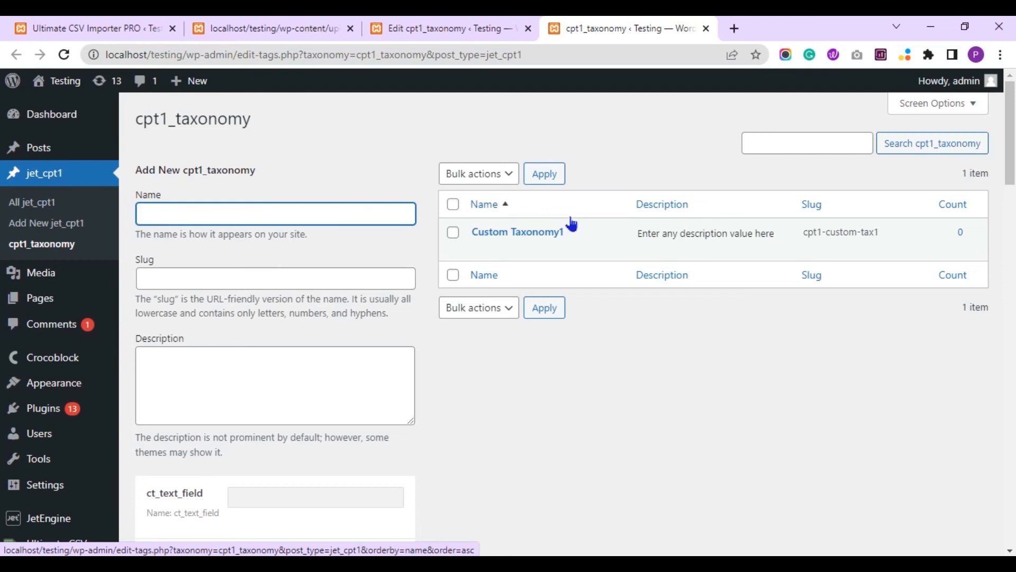
Close the taxonomy list, term editing and log browser tabs, and close the completed import summary
left_click(706, 29)
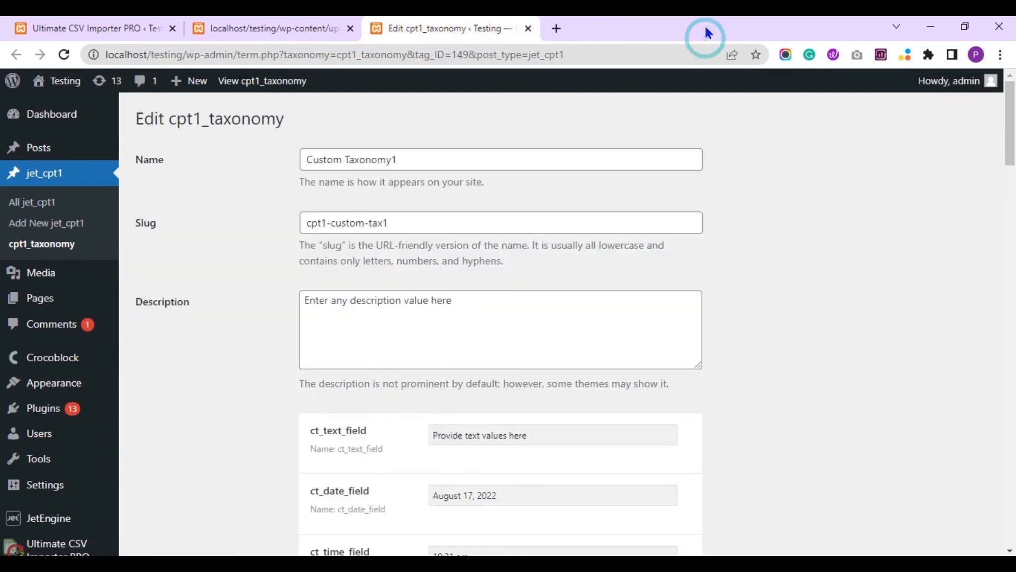
left_click(528, 29)
left_click(350, 30)
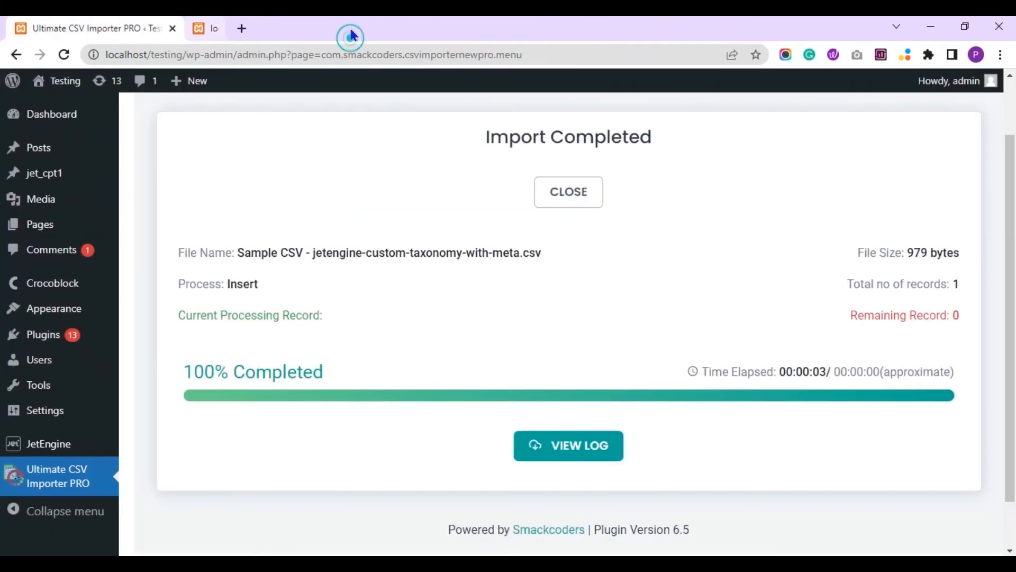
left_click(565, 194)
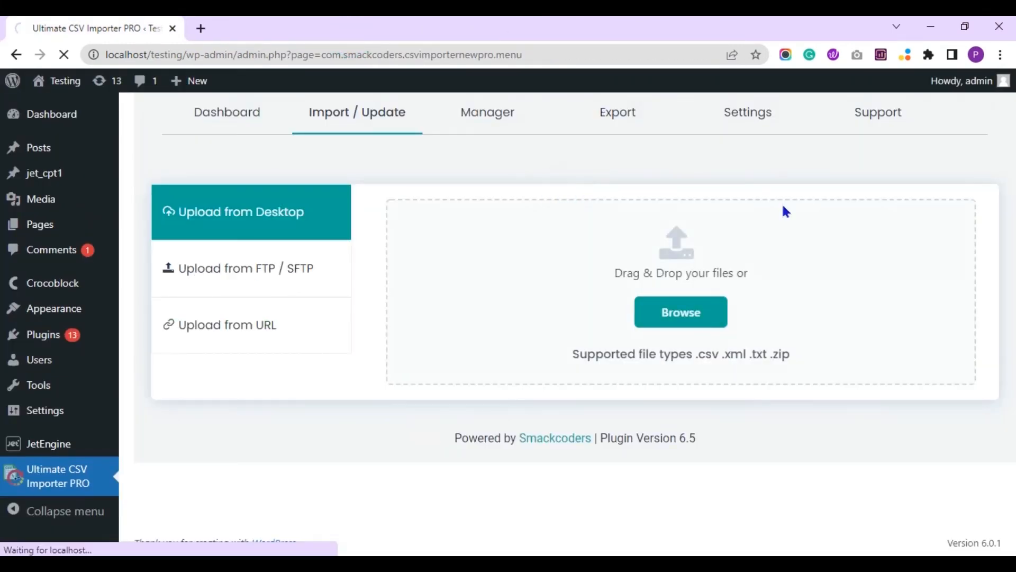
Choose Taxonomies with cpt1_taxonomy as the module to export and continue to the saved export templates
left_click(611, 117)
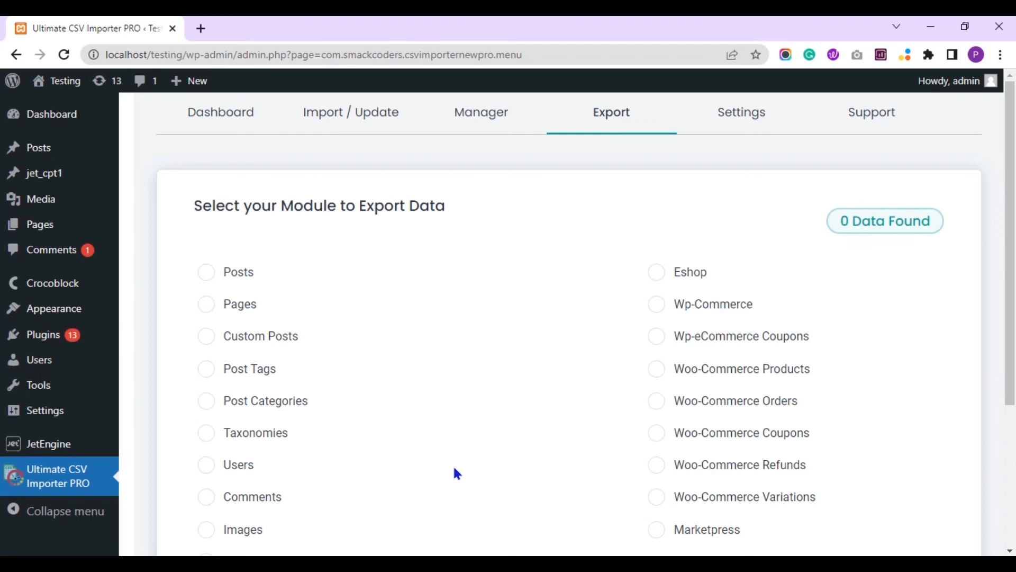
left_click(236, 441)
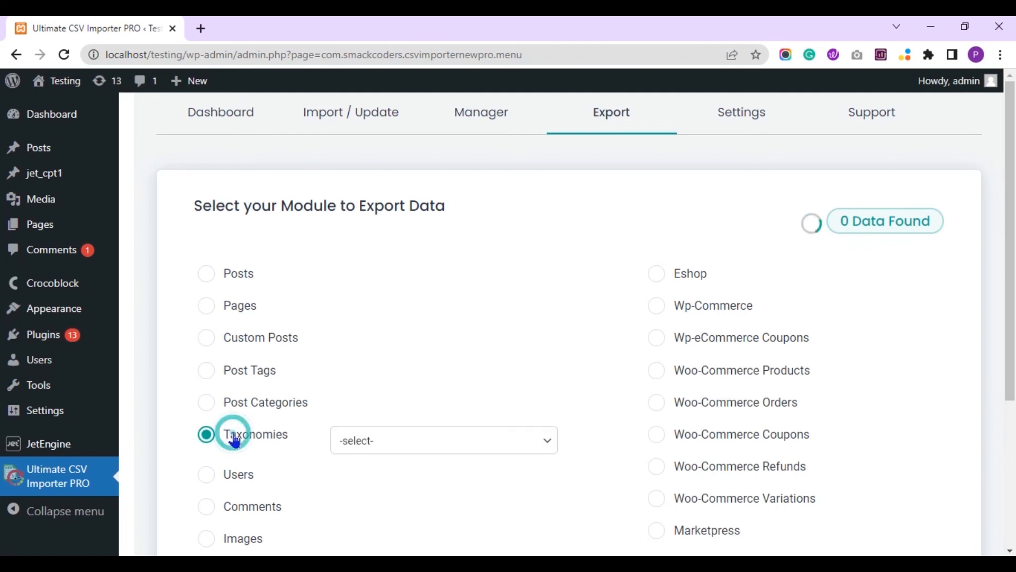
left_click(365, 442)
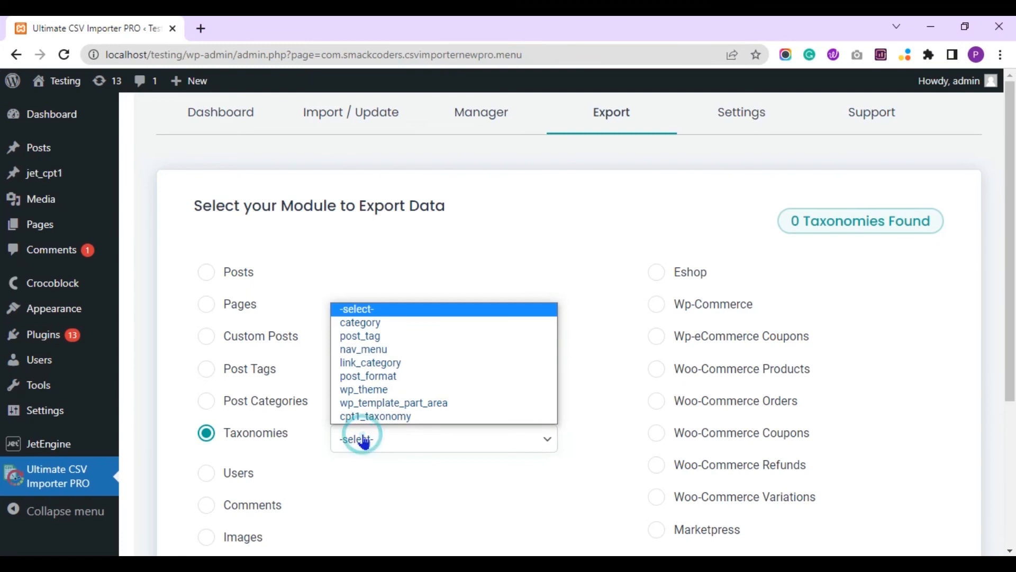
left_click(407, 418)
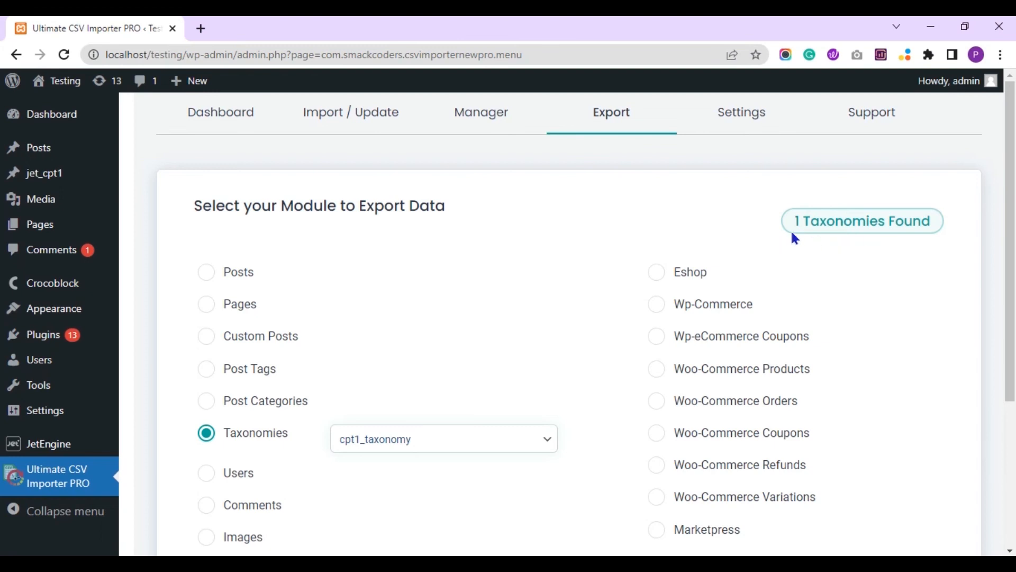
scroll(1010, 211, "down", 2)
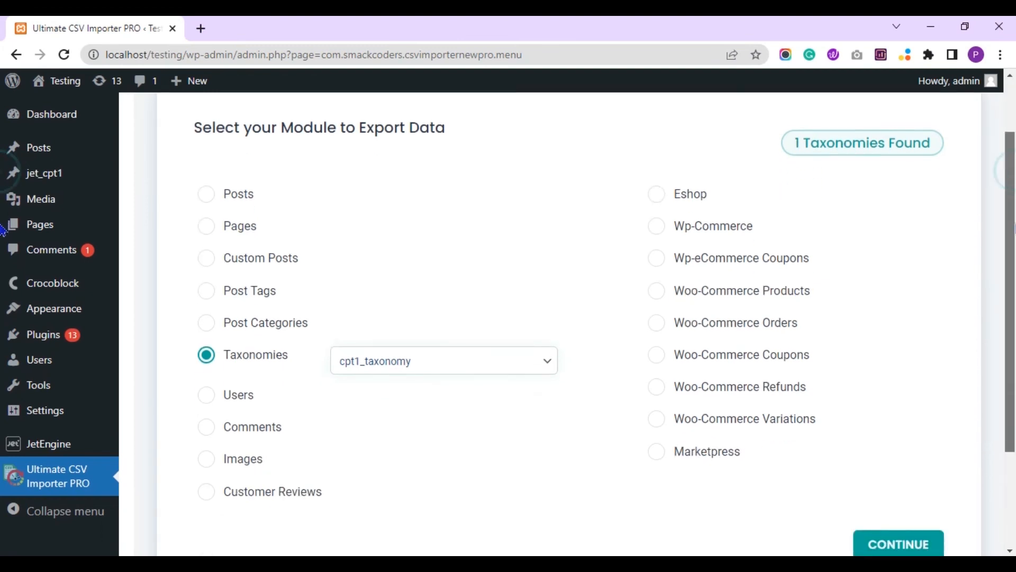
scroll(1012, 230, "down", 3)
left_click(895, 424)
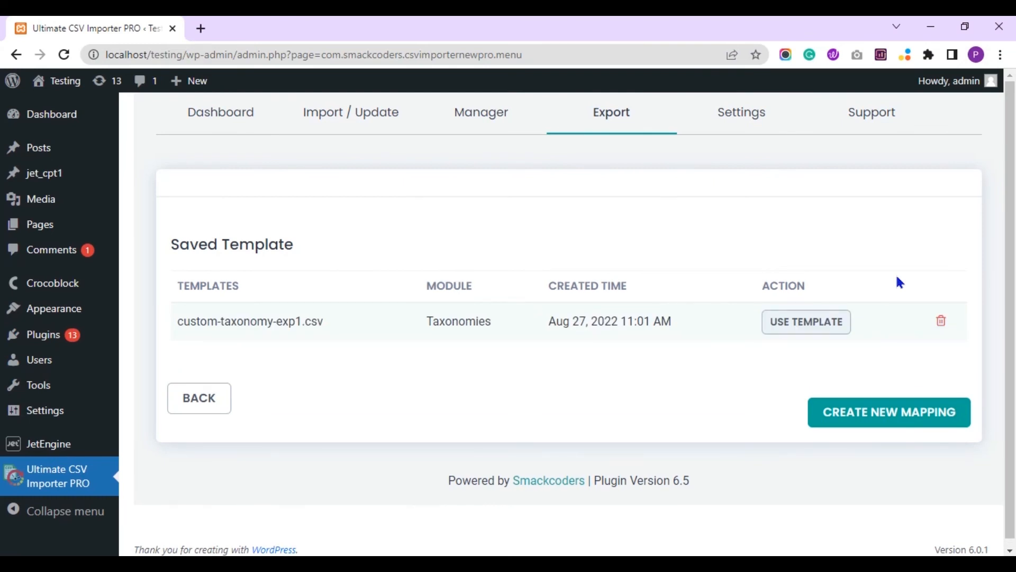
Create a new export mapping and name the CSV export file cust-taxonomy-exp1
left_click(888, 415)
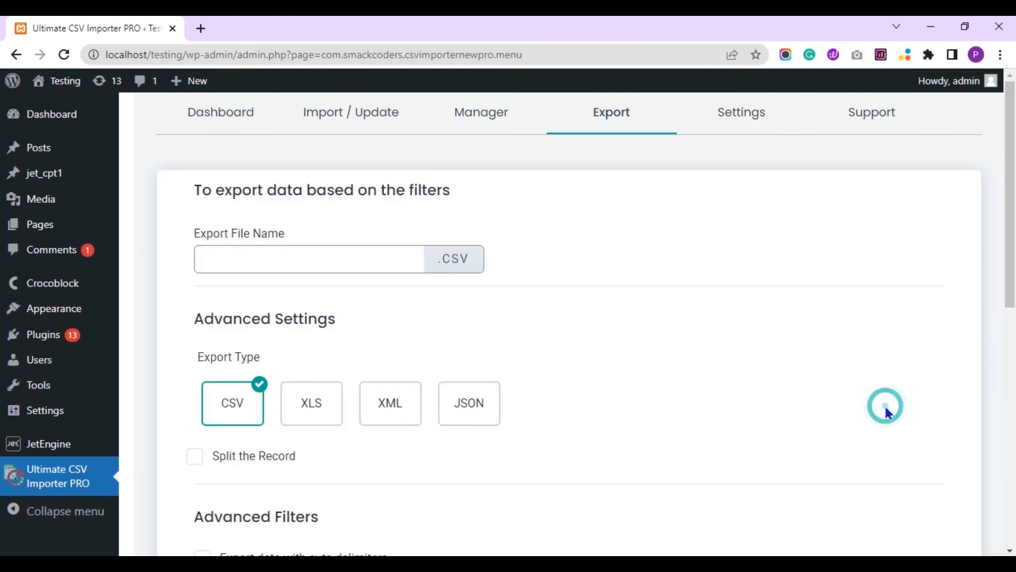
left_click(390, 262)
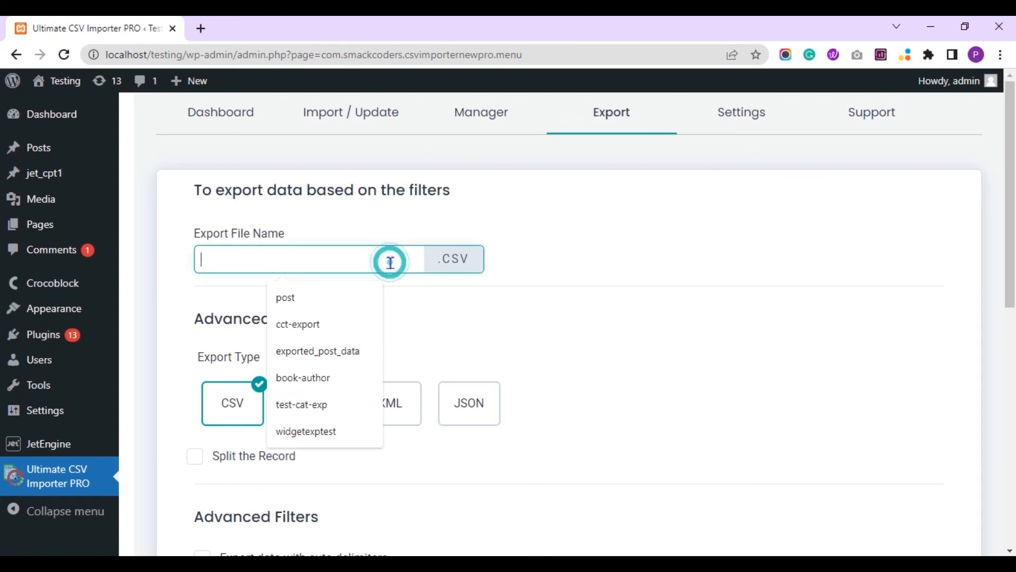
type("cu")
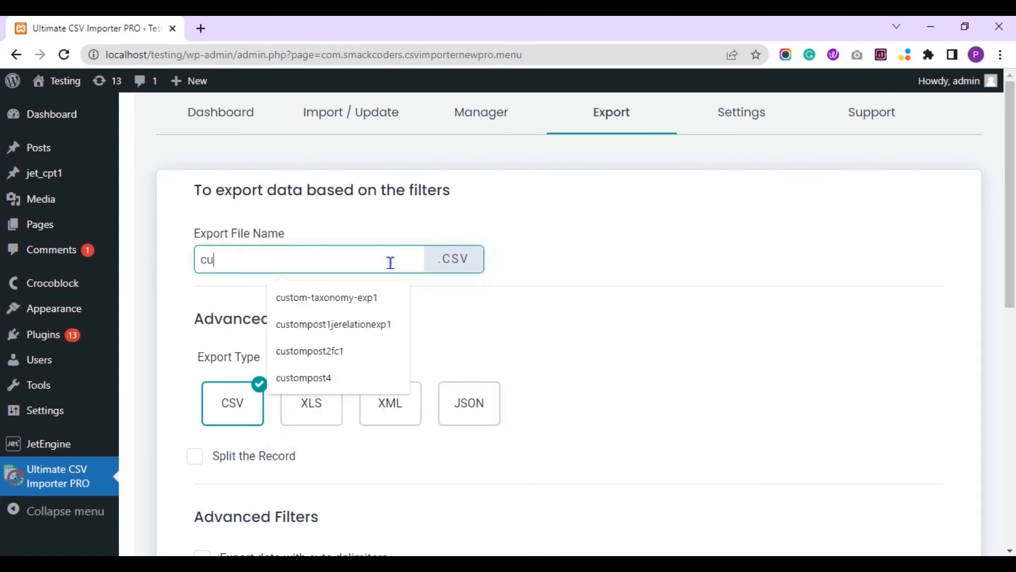
type("st-")
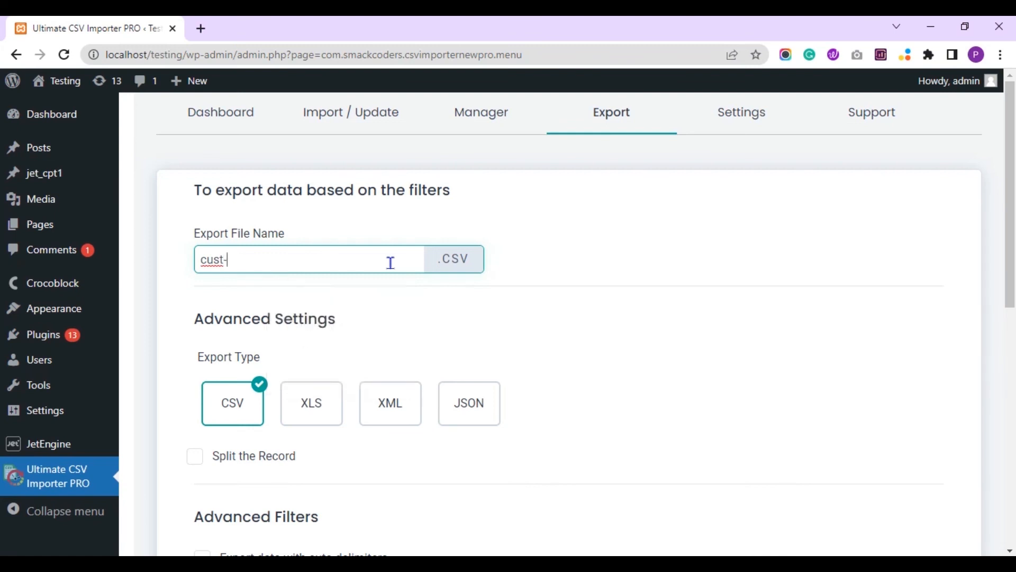
type("taxonomy-exp1")
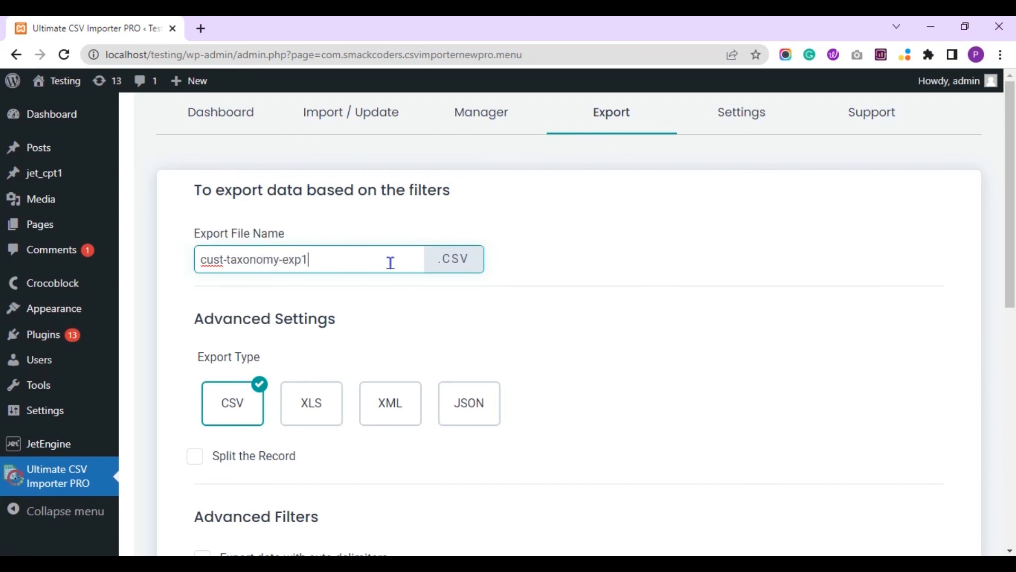
left_click(625, 238)
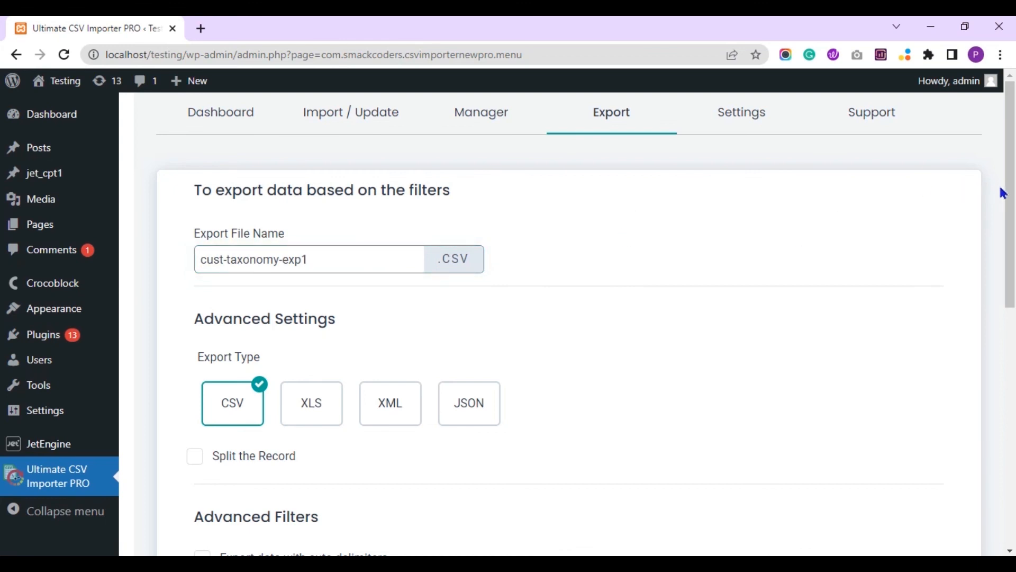
left_click_drag(1013, 190, 1015, 213)
scroll(2, 218, "down", 2)
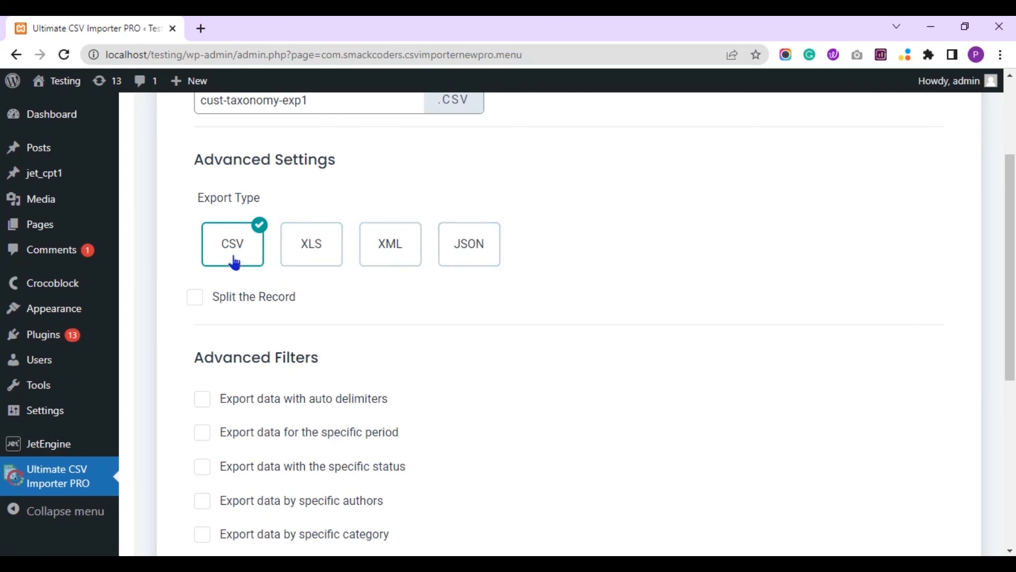
left_click(194, 299)
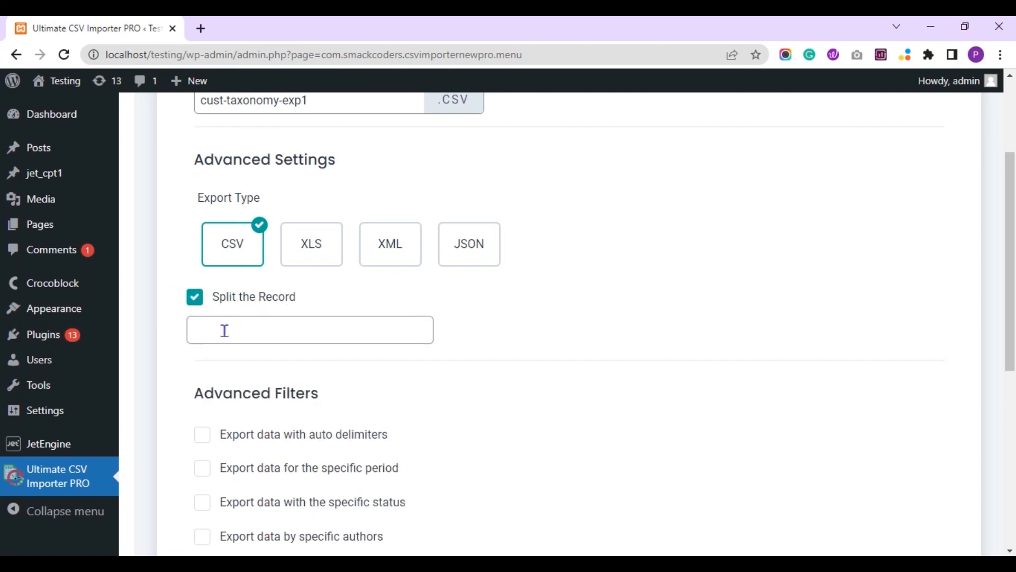
left_click(197, 303)
left_click_drag(1004, 272, 1012, 396)
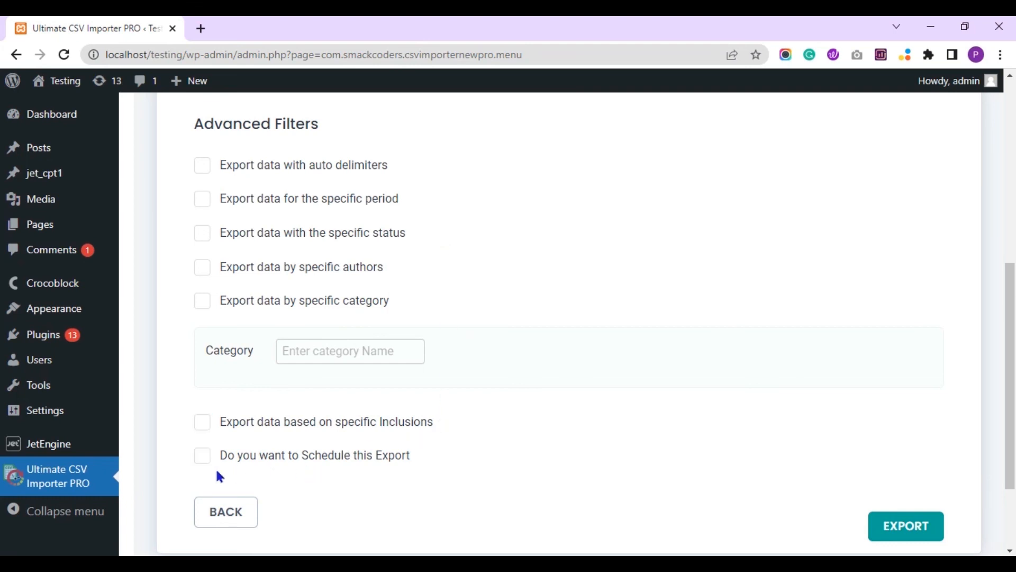
left_click(203, 456)
left_click_drag(1009, 300, 1009, 356)
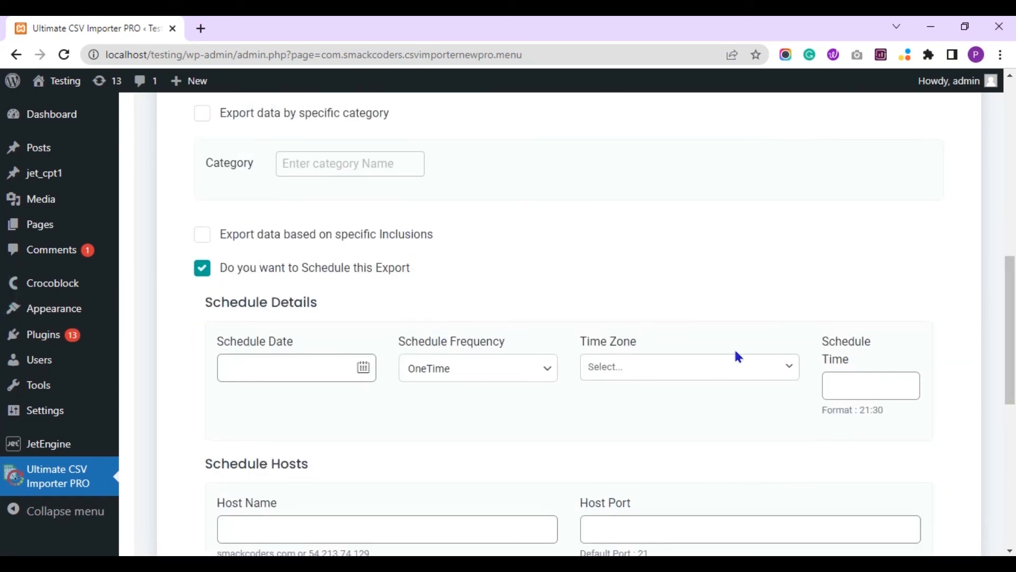
left_click(202, 268)
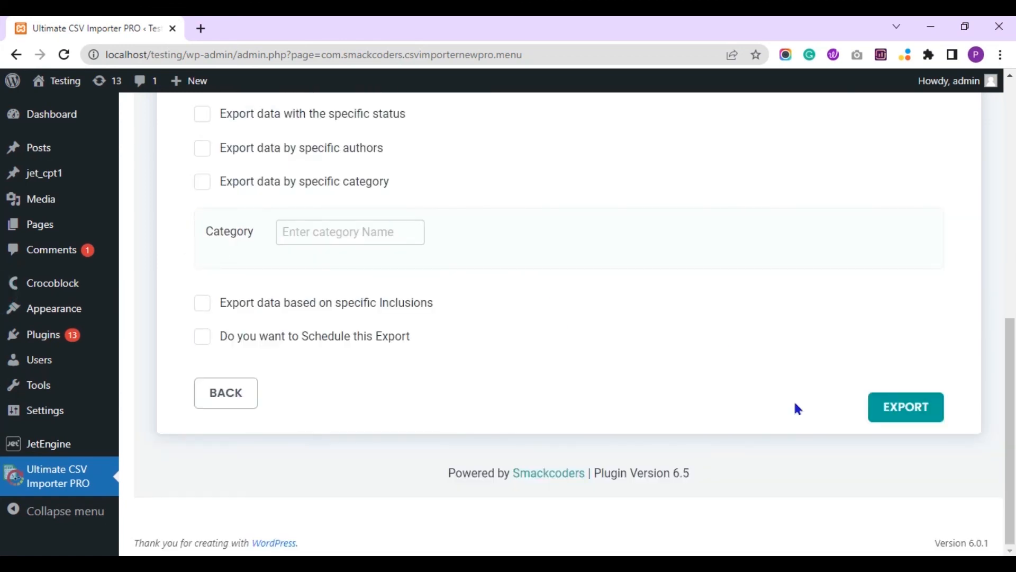
Run the CSV export without extra filters and open the downloaded cust-taxonomy-exp1.csv in Excel
left_click(888, 412)
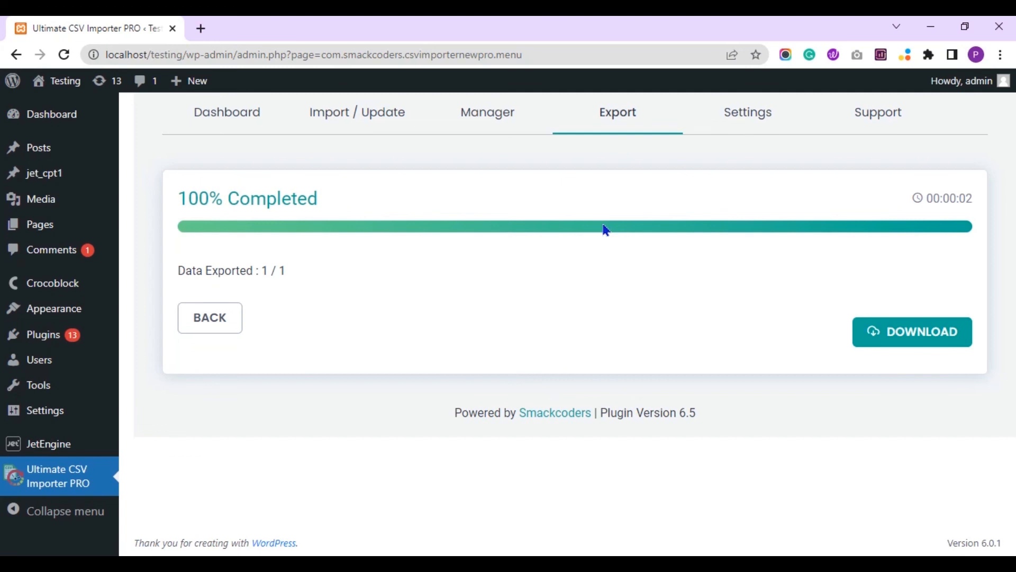
left_click(887, 341)
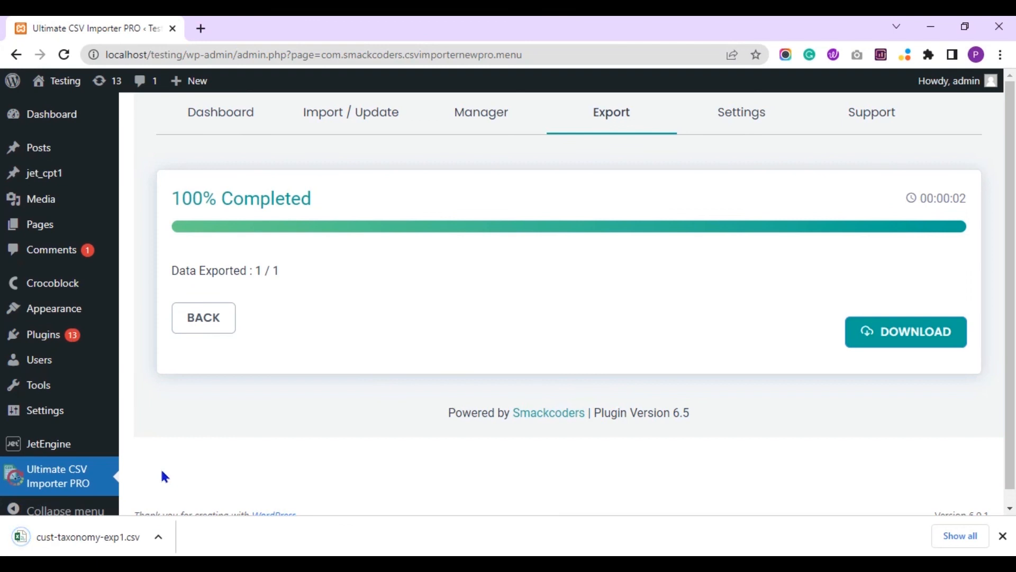
left_click(68, 536)
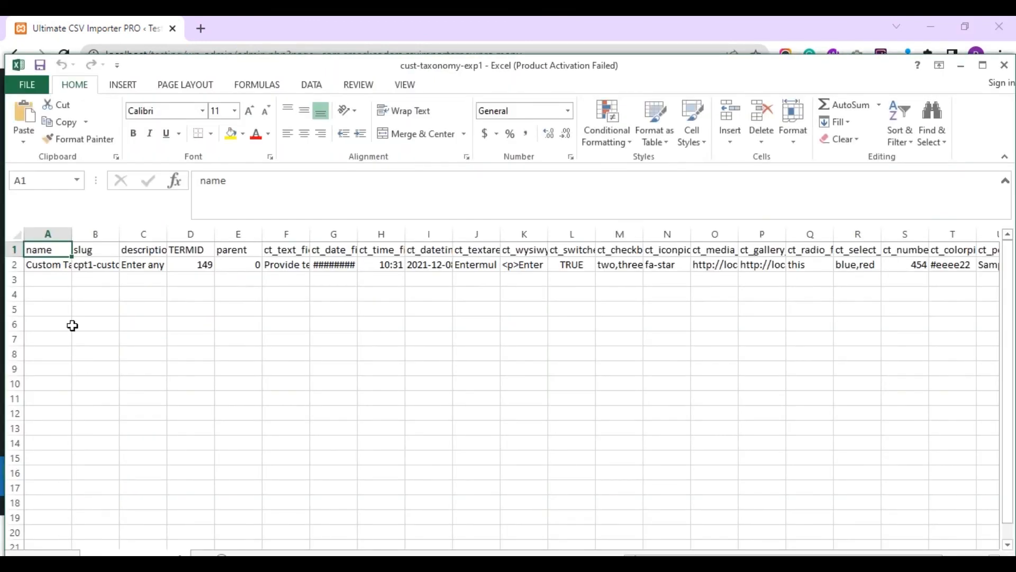
Examine the exported term's values cell by cell along row 2, from the name column through the last custom field
key("Down")
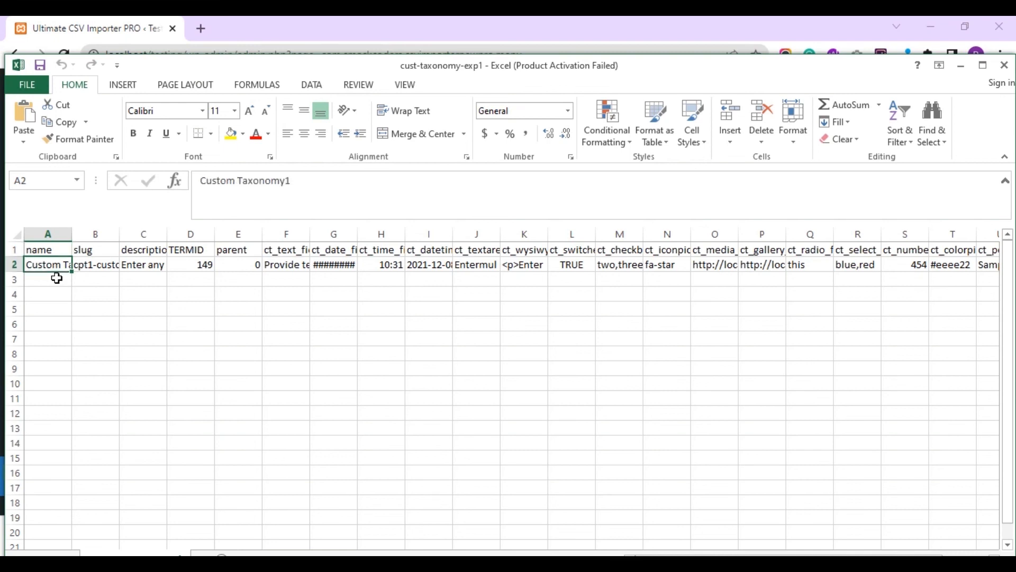
key("Right")
key("Up")
key("Right")
key("Down")
key("Right")
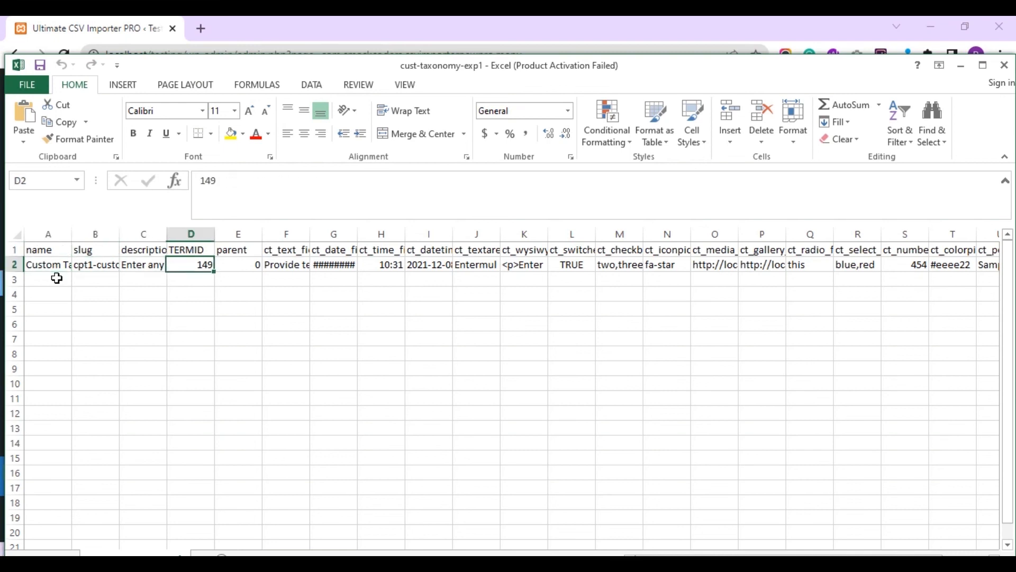
key("Right")
key("Right")
key("Right")
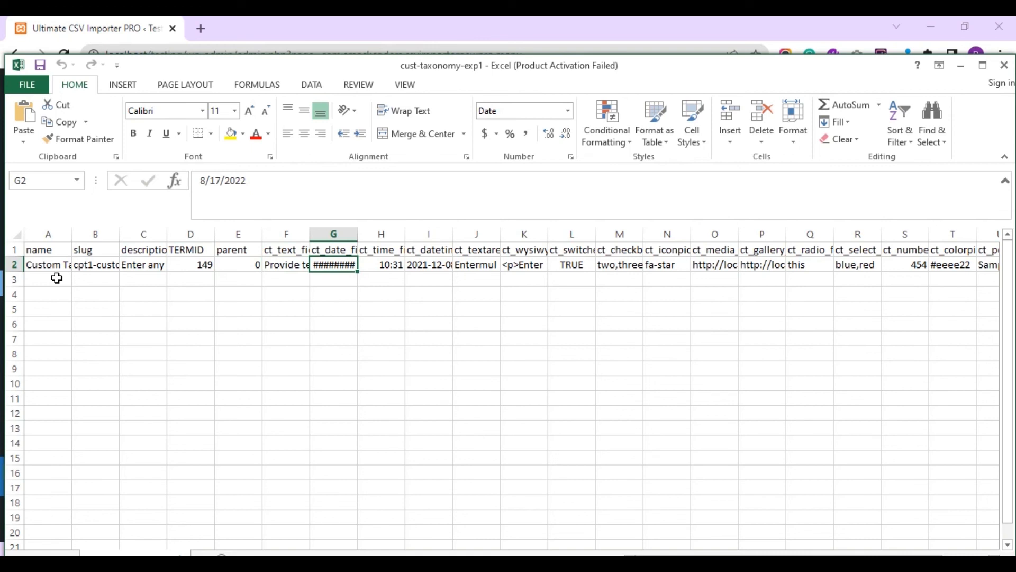
key("Right")
key("Right")
key("Right")
key("Right")
key("Right")
key("Right")
key("Right")
key("Right")
key("Right")
key("Right")
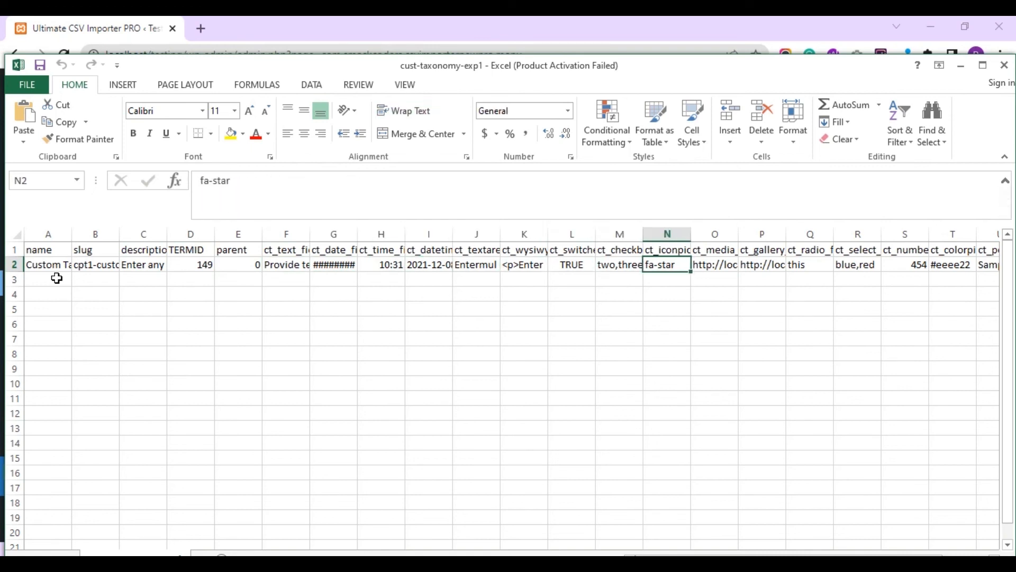
key("Right")
key("Right")
key("Right")
key("Right")
key("Right")
key("Right")
key("Right")
key("Right")
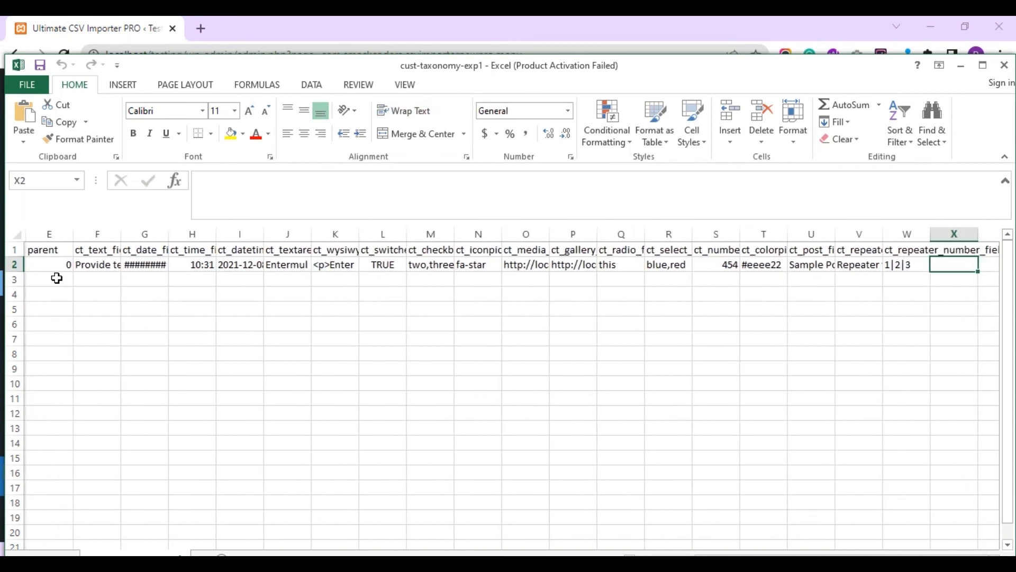
Check the headers and exported values of the ct_repeater_number_field and ct_repeater_text_field columns
key("Up")
key("Left")
key("Left")
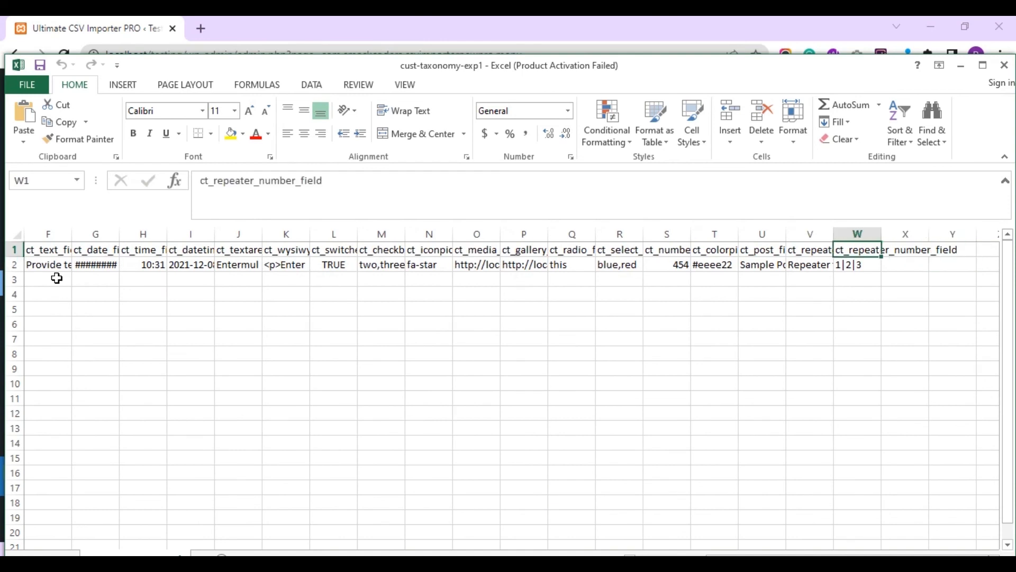
key("Down")
key("Left")
key("Up")
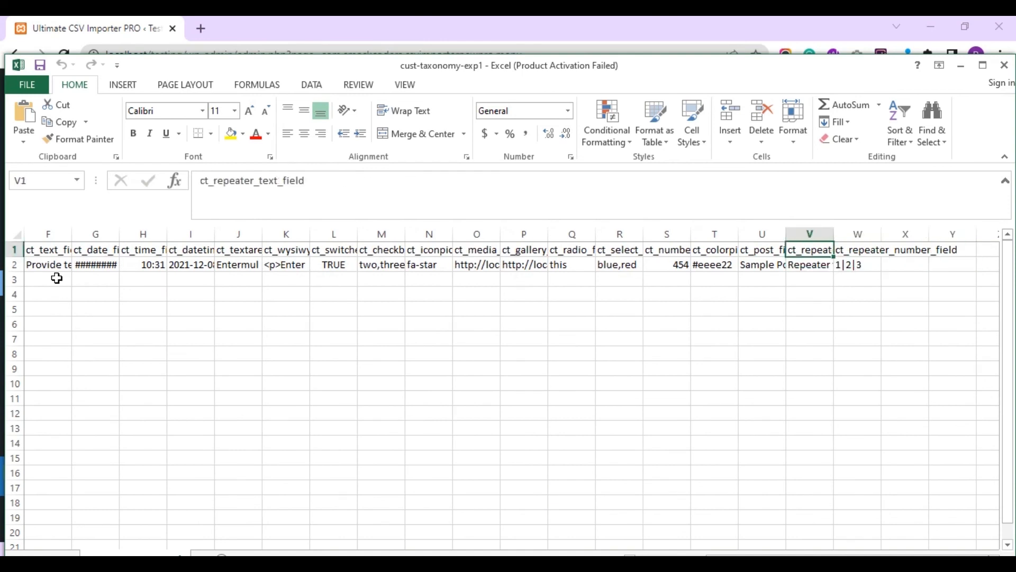
key("Down")
key("Down")
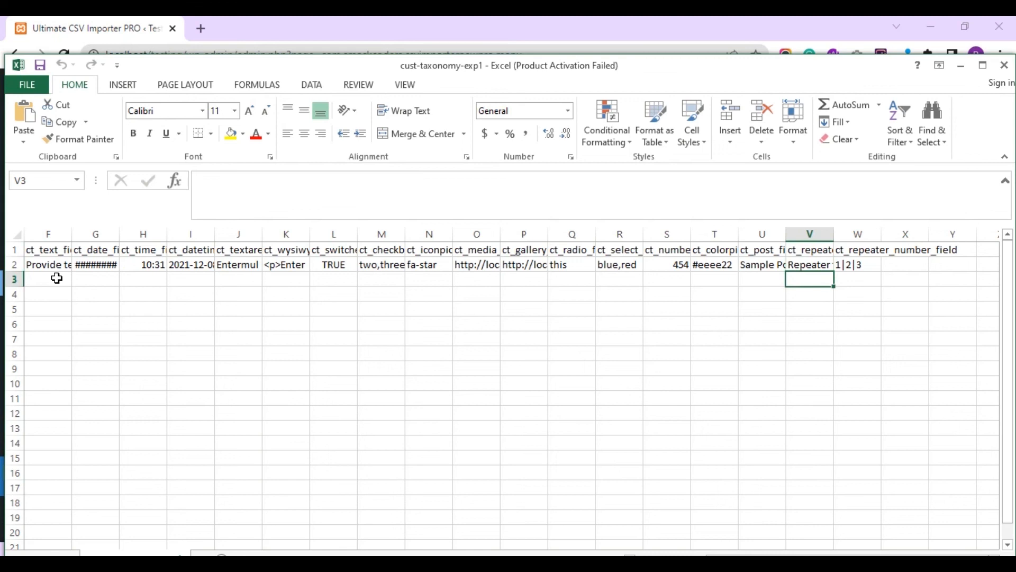